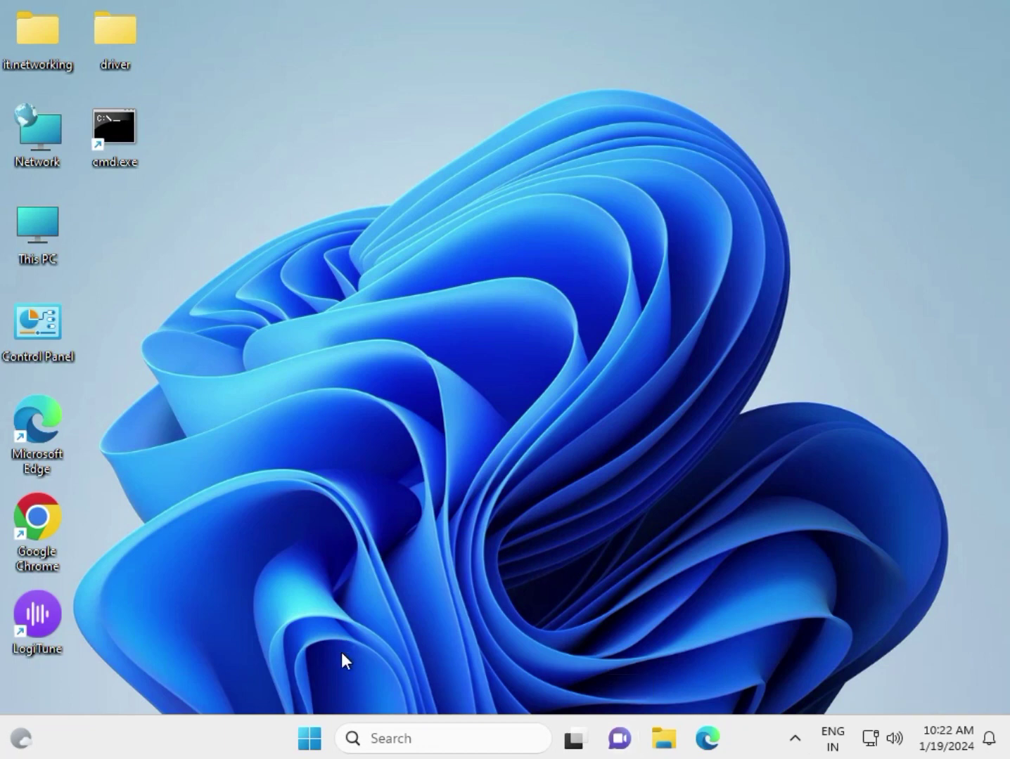
View the other troubleshooters available in the Windows System troubleshooting settings, including the one for Windows Update, and close Settings
left_click(313, 737)
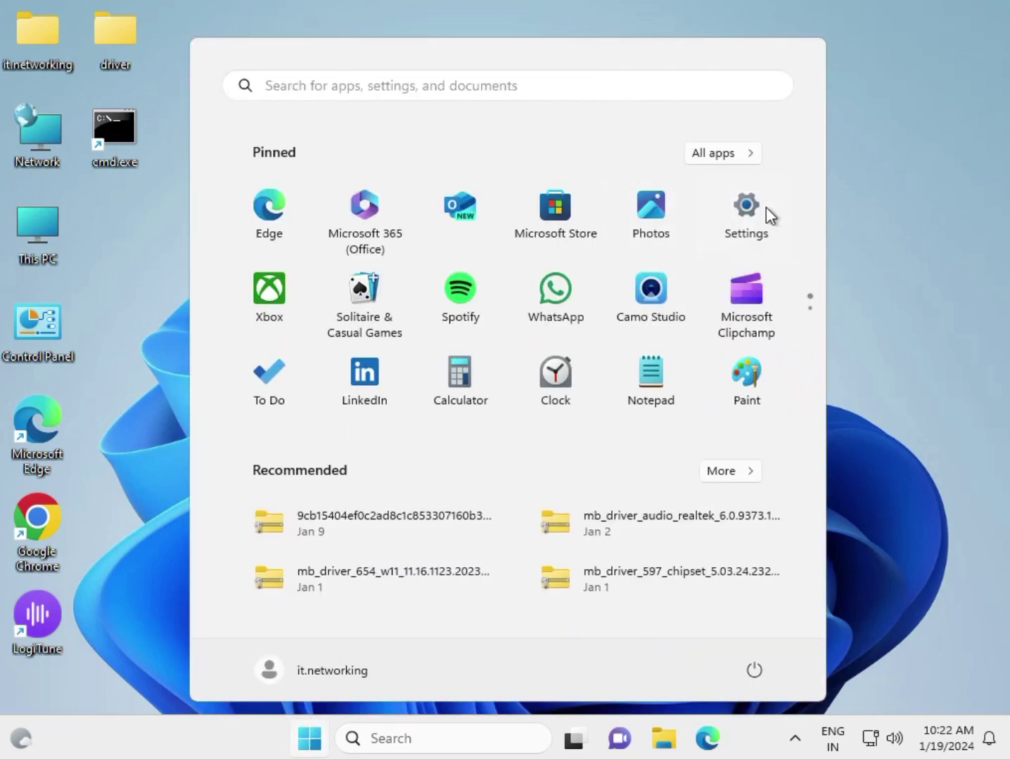
left_click(767, 207)
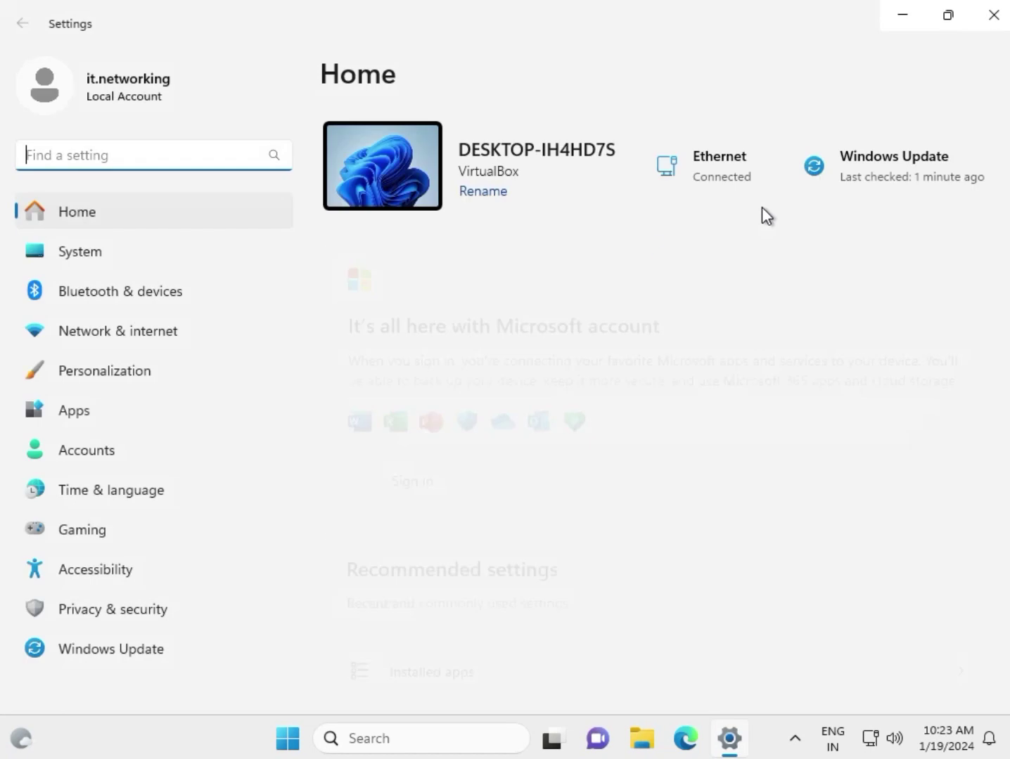
left_click(219, 241)
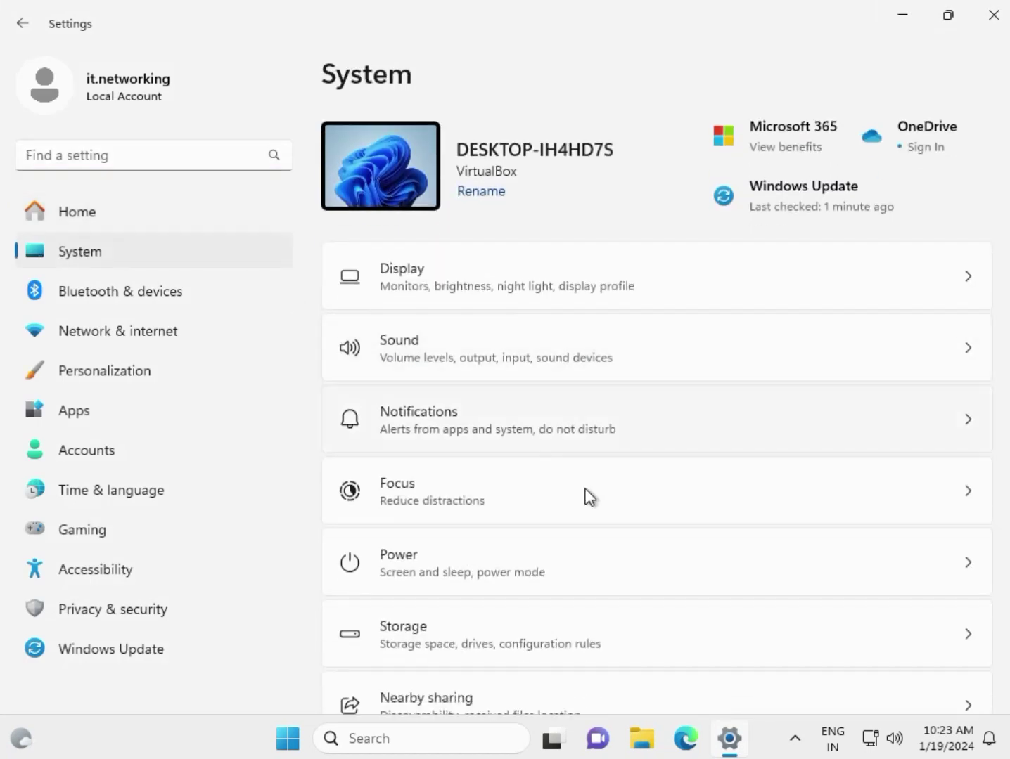
scroll(638, 519, "down", 5)
scroll(638, 520, "down", 3)
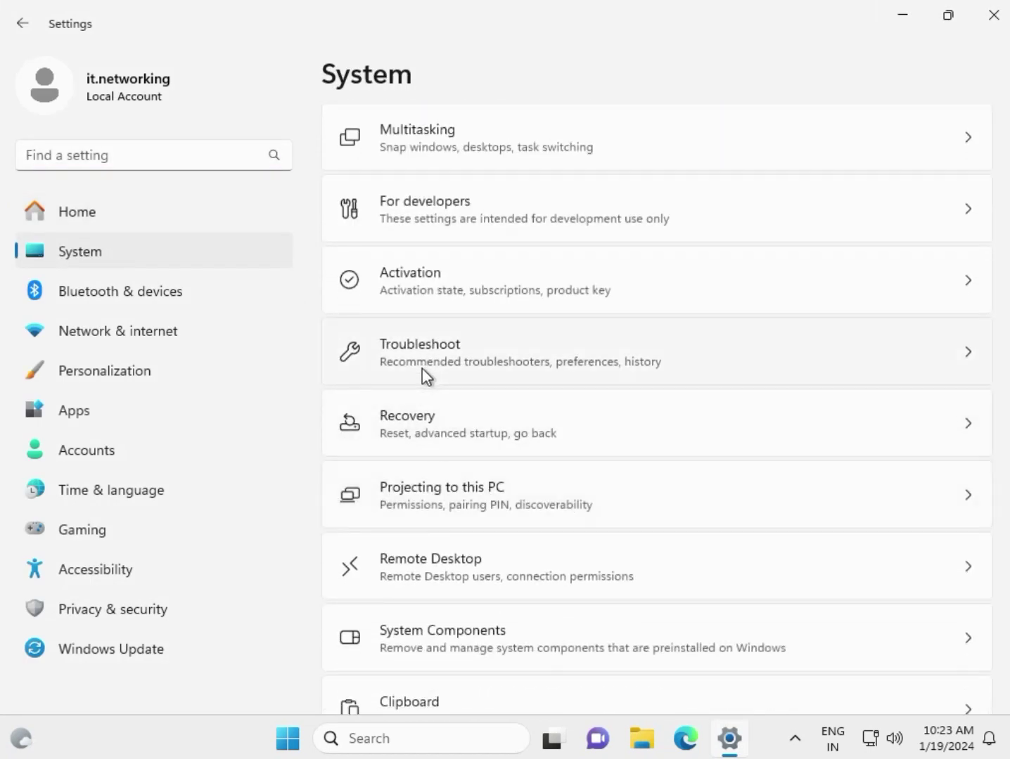
left_click(437, 365)
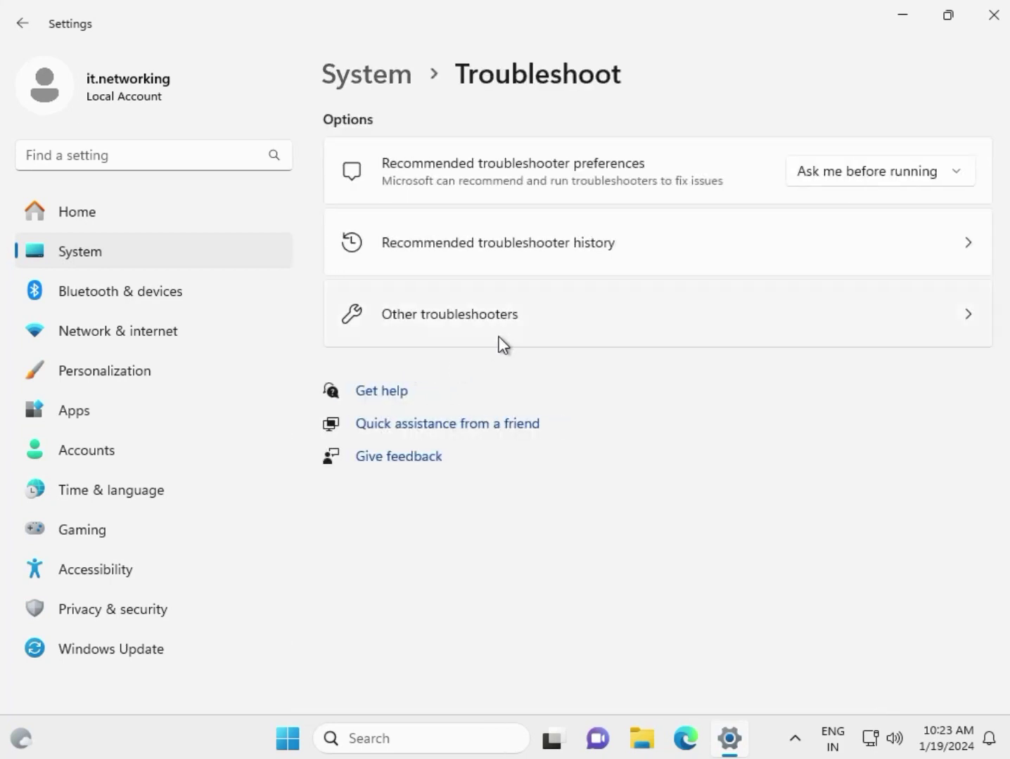
left_click(496, 334)
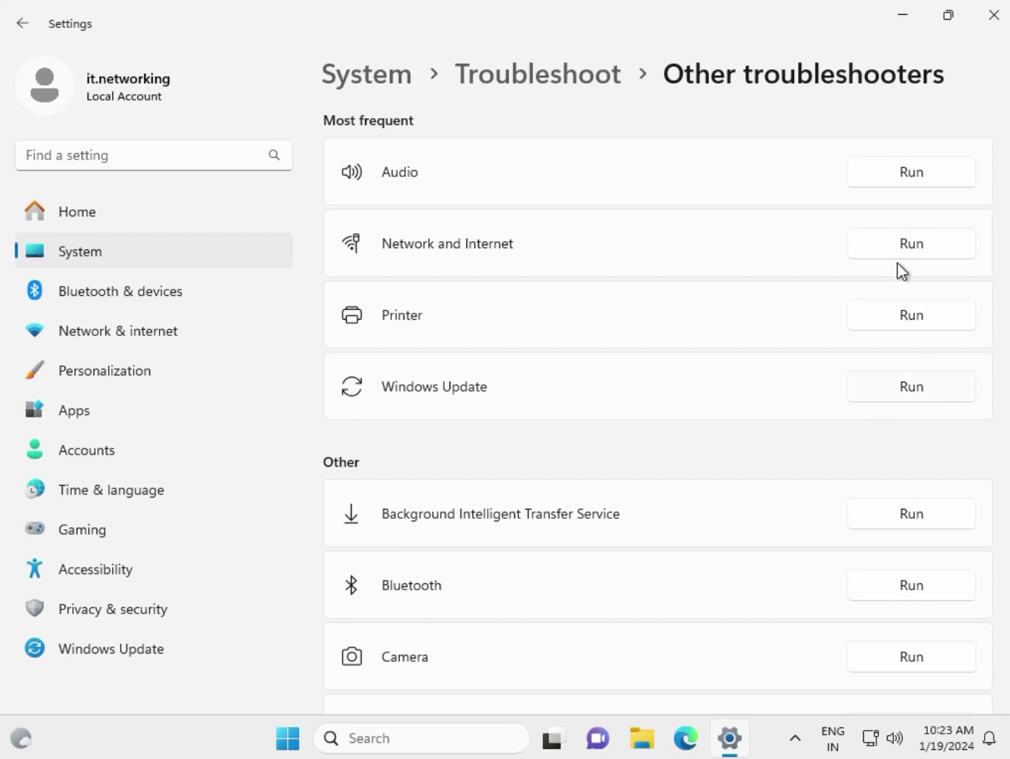
left_click(987, 38)
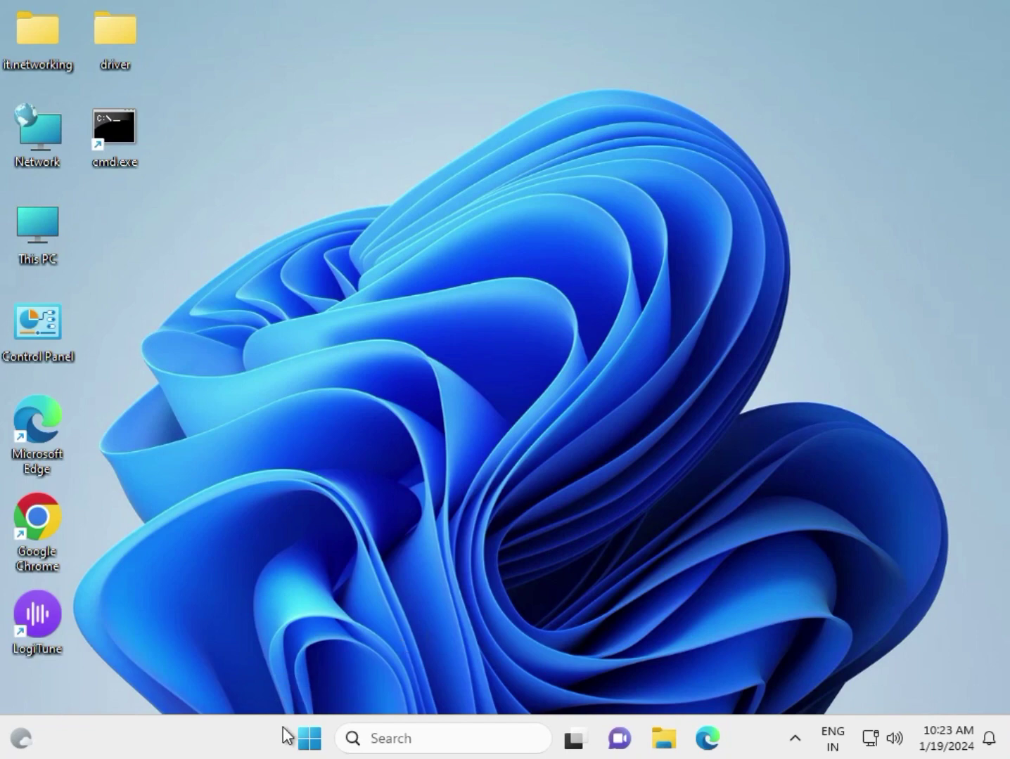
Open the Services console by running services.msc from the Run dialog
left_click(308, 738)
type("run")
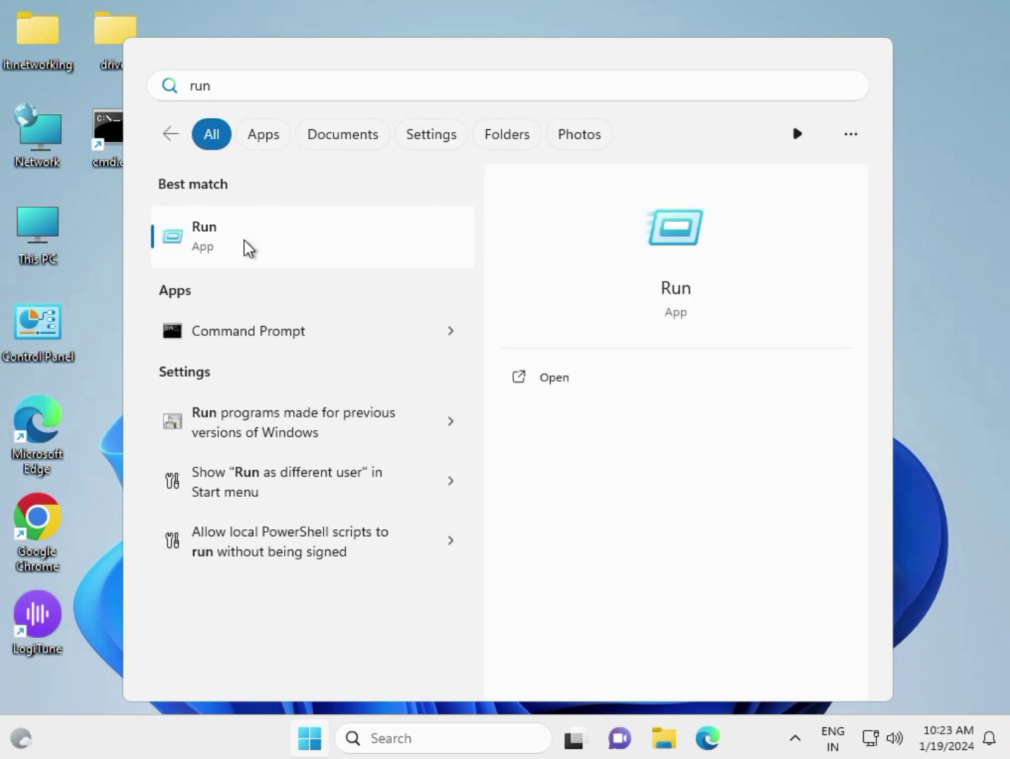
left_click(244, 241)
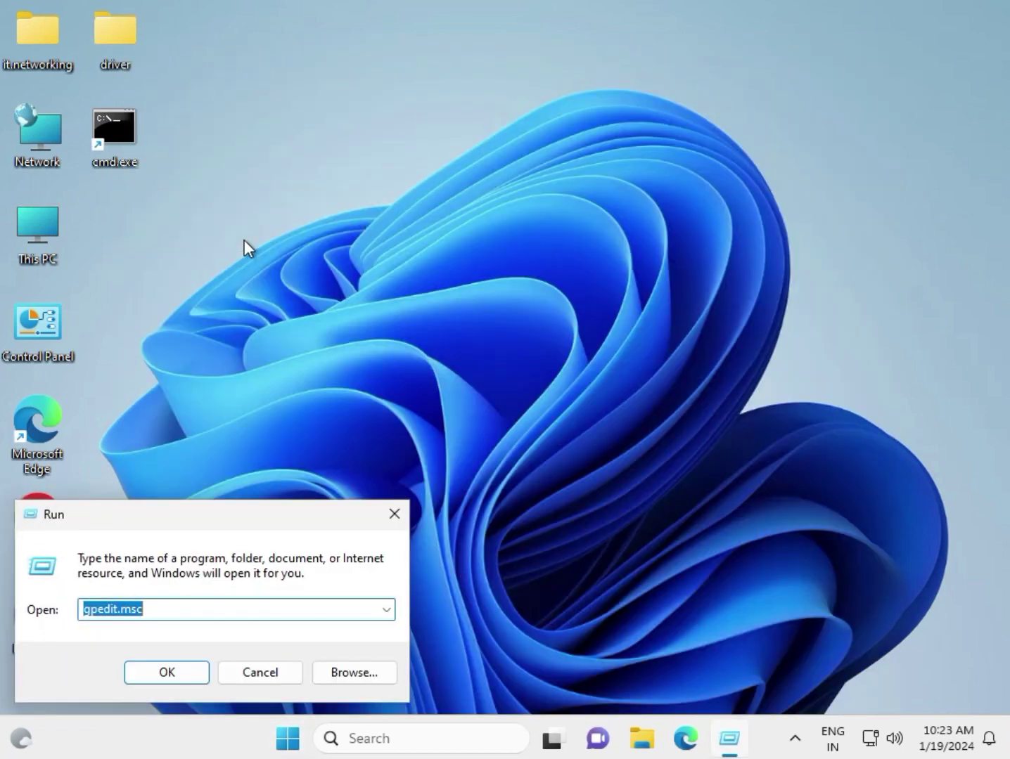
type("serv")
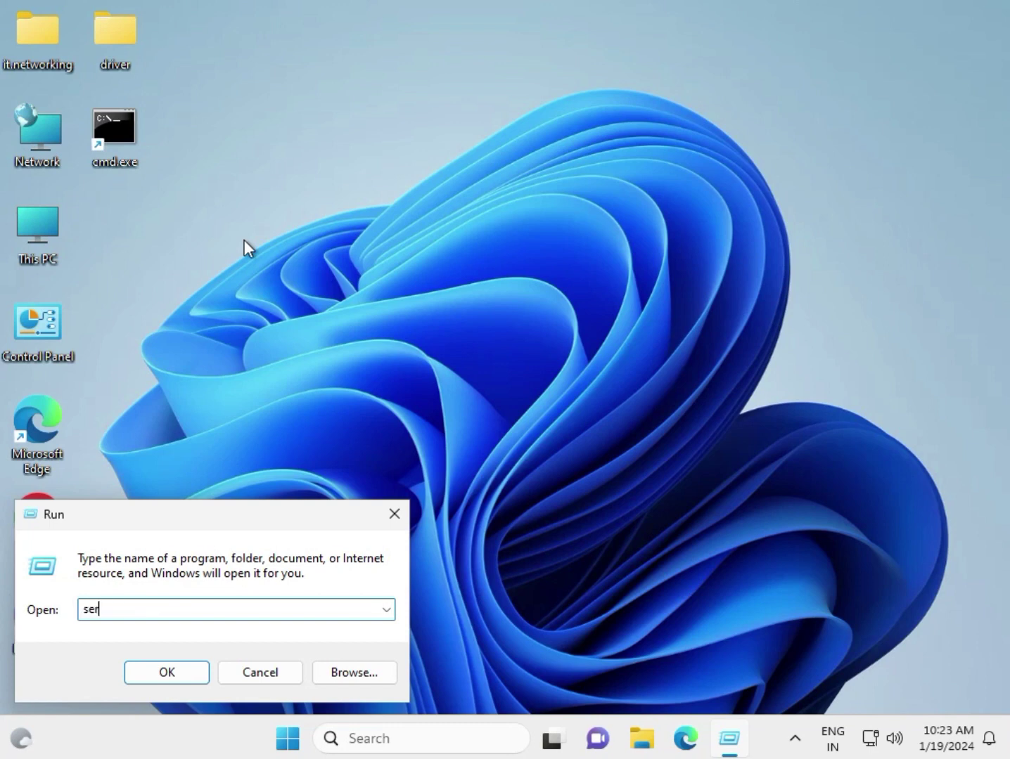
type("ices.msc")
left_click(199, 681)
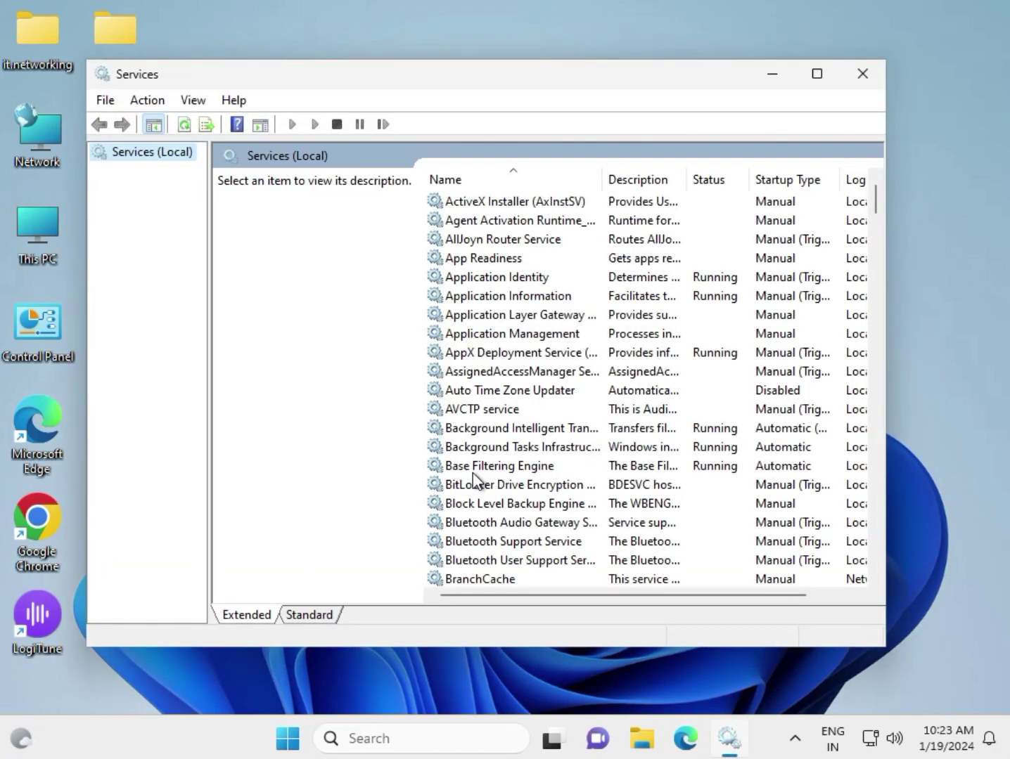
Restart the Windows Update service and dismiss the Windows Security notification
left_click(473, 474)
key("w")
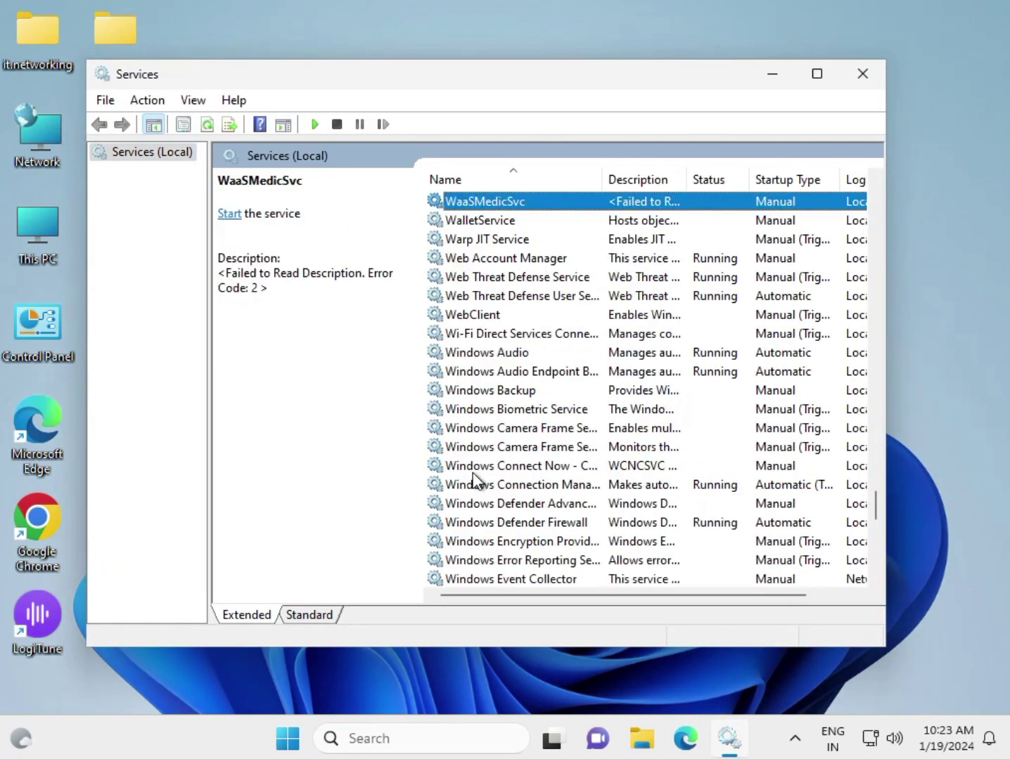
scroll(473, 481, "down", 10)
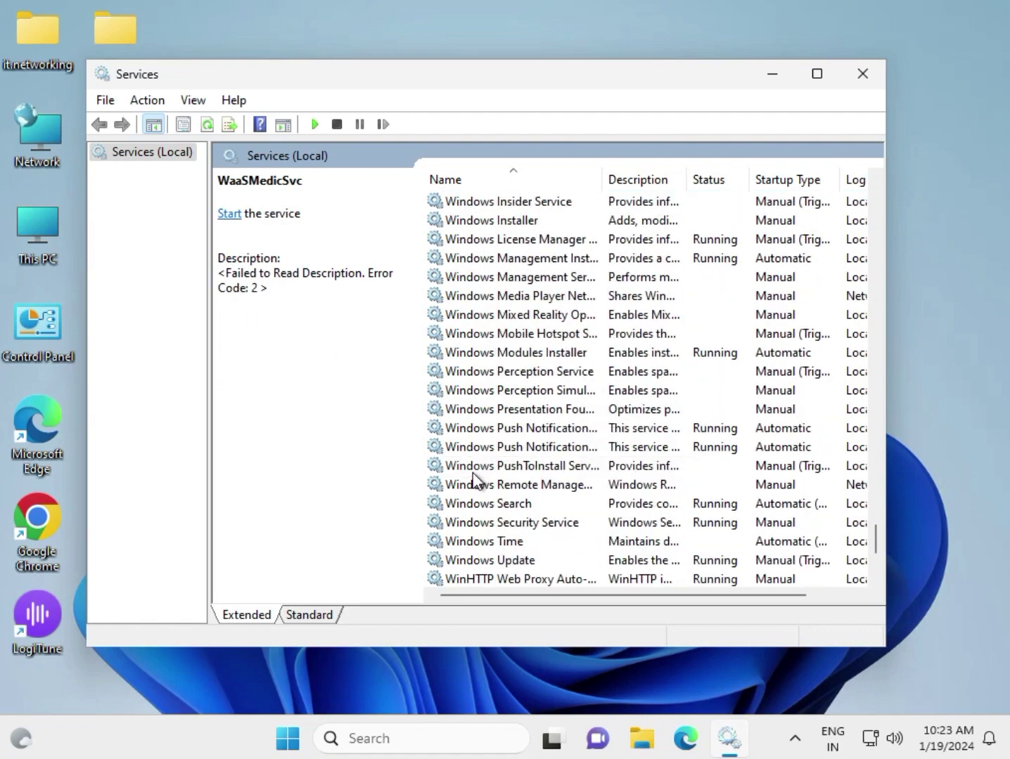
left_click(506, 450)
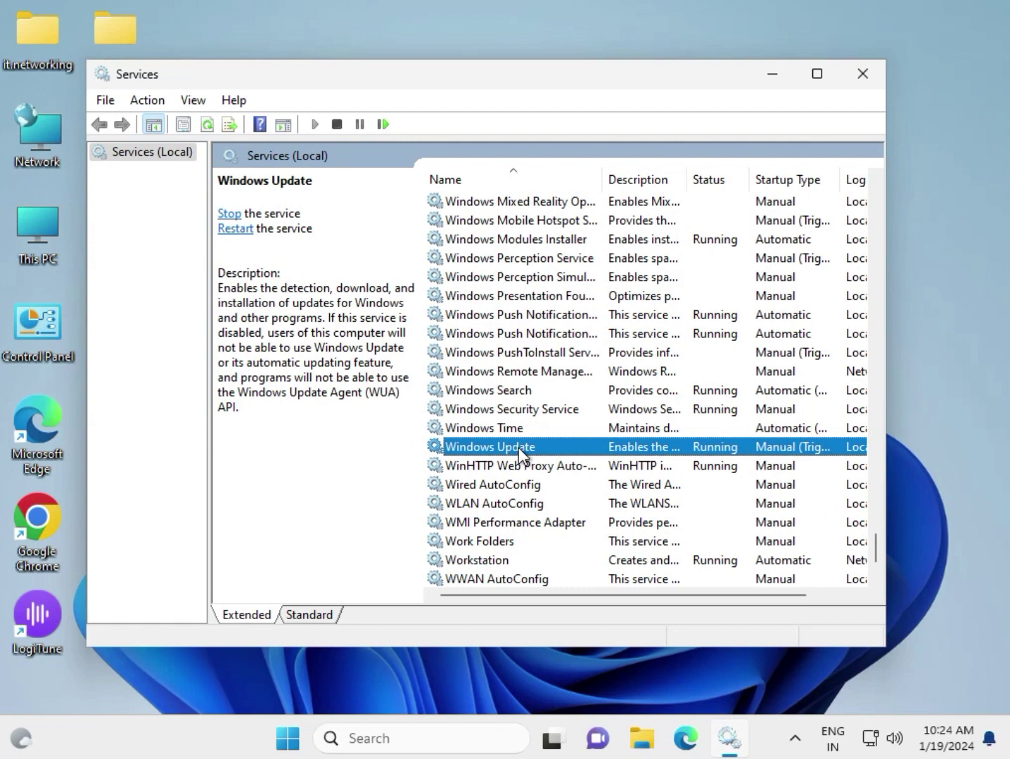
left_click(226, 230)
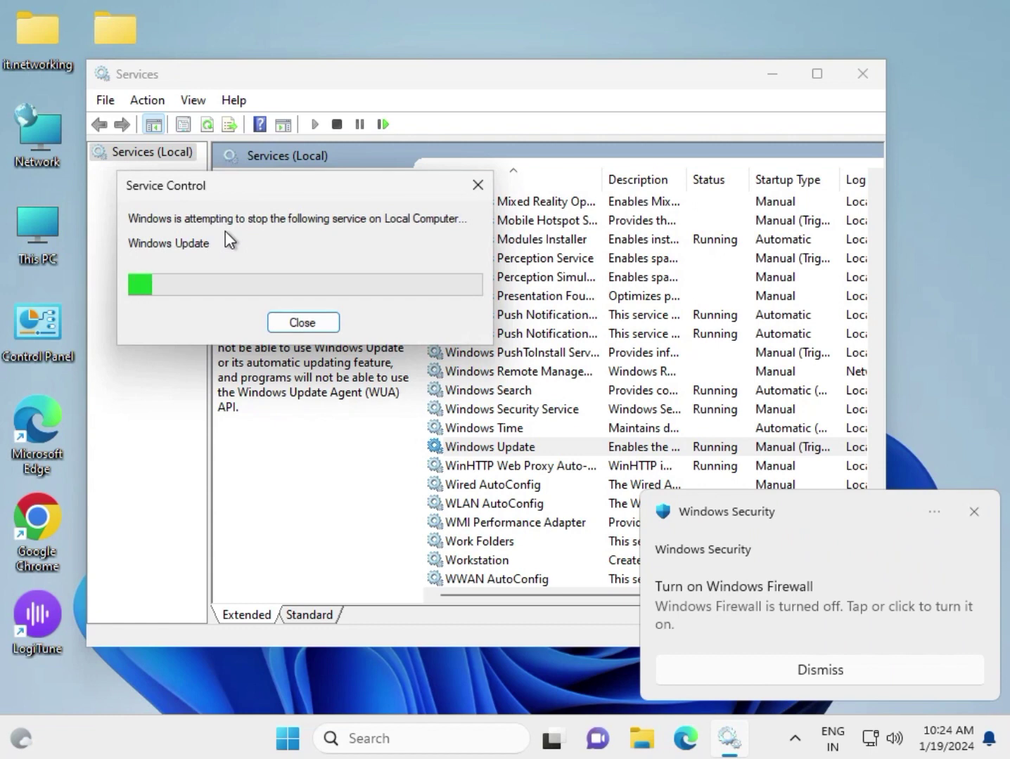
left_click(975, 511)
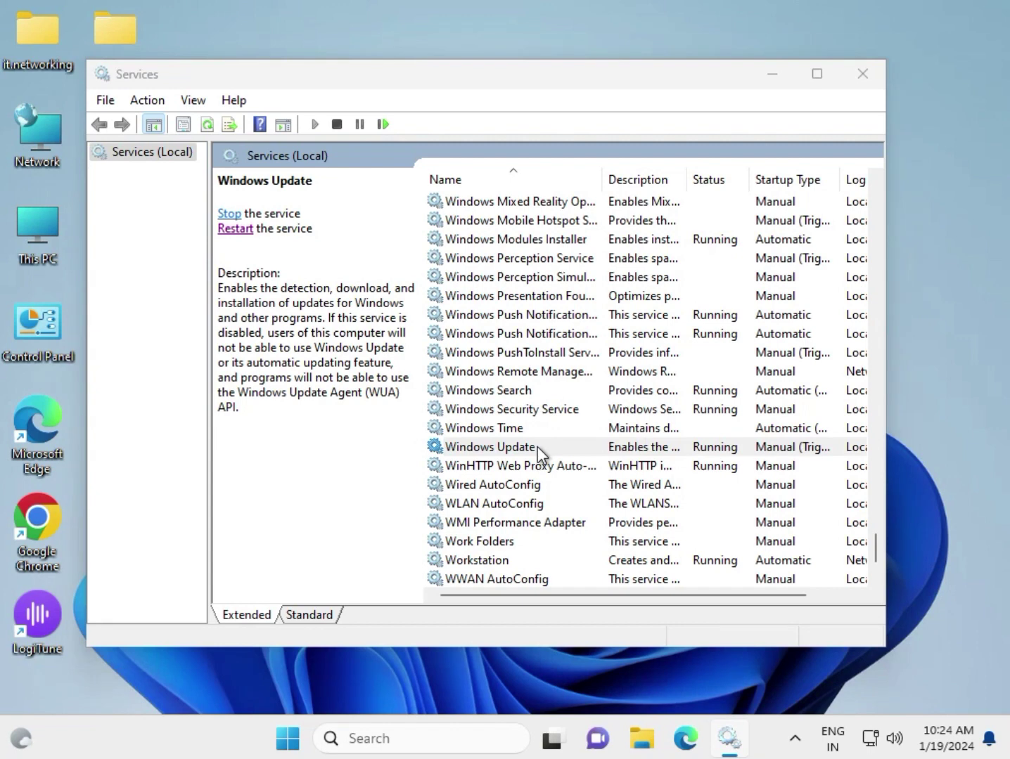
Set the Windows Update service's startup type to Automatic, apply the change, and close the Services console
double_click(536, 447)
left_click(408, 347)
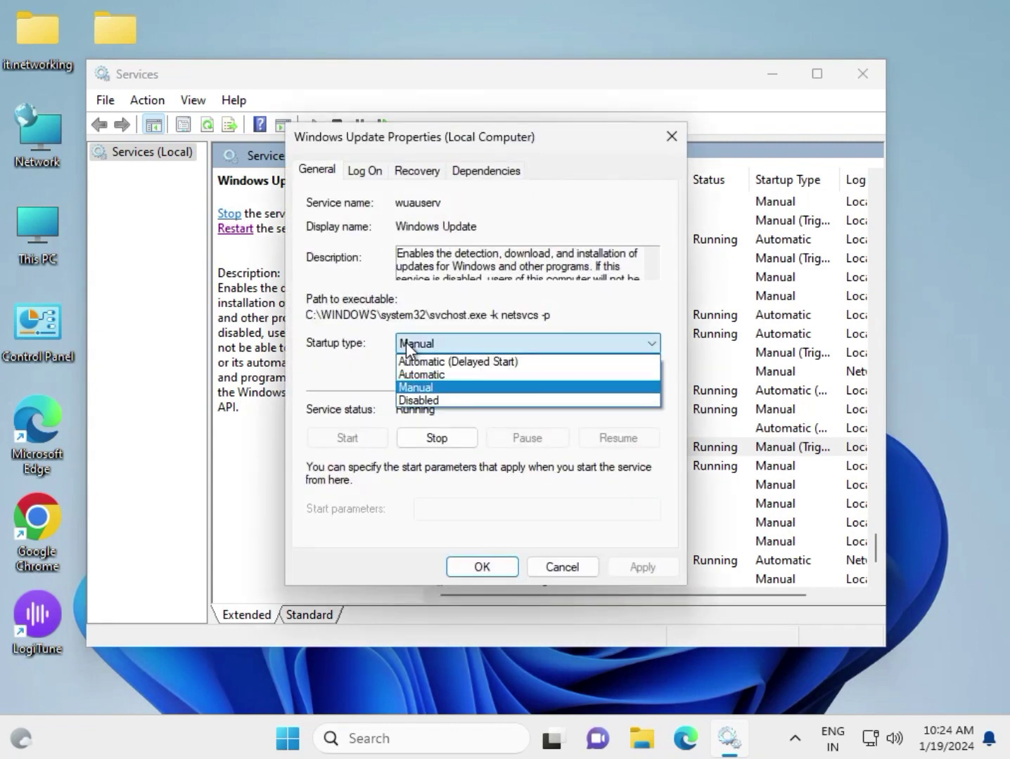
left_click(422, 374)
left_click(626, 564)
left_click(483, 564)
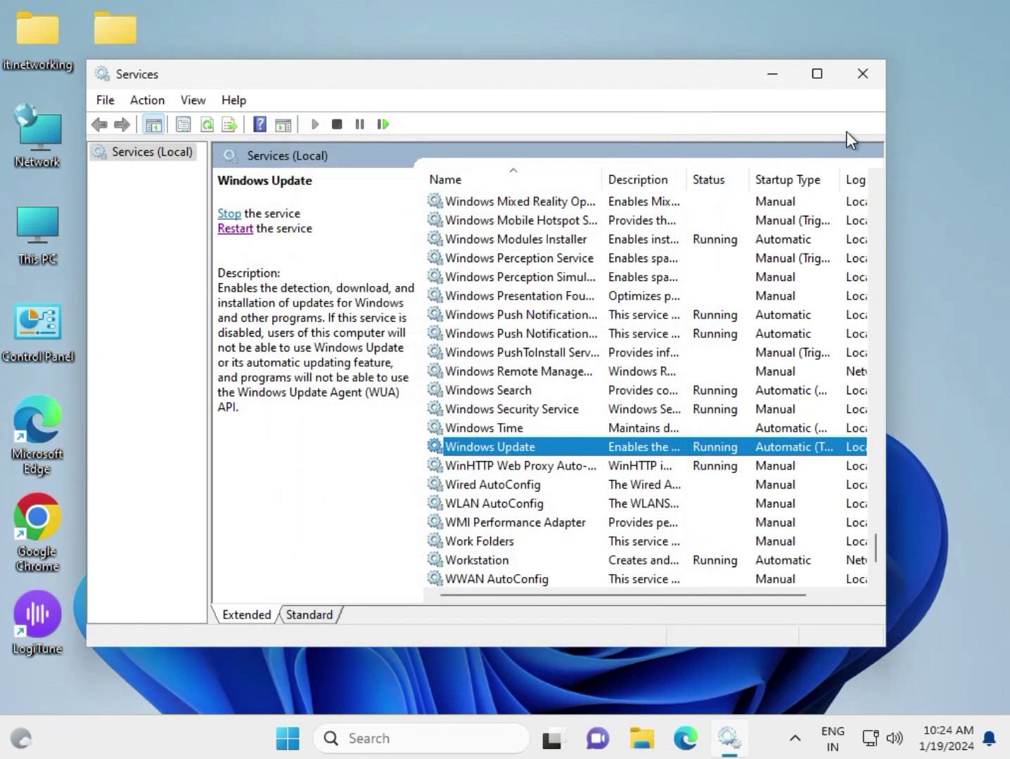
left_click(862, 85)
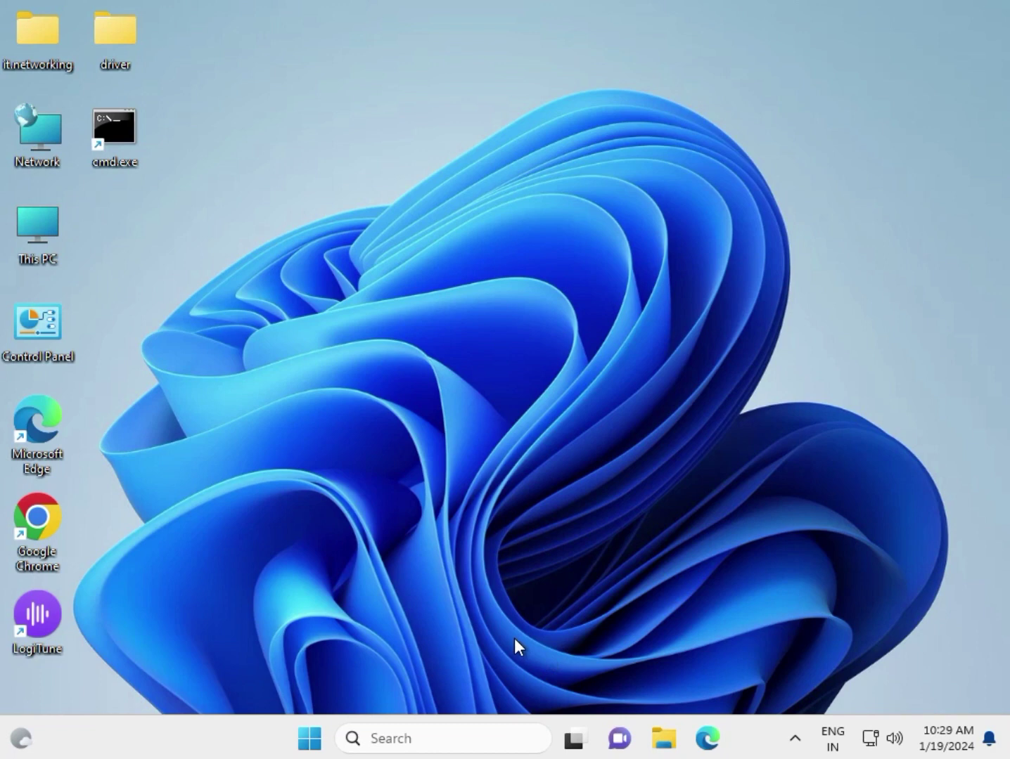
Open the SoftwareDistribution folder inside the Windows folder on Local Disk (C:) in File Explorer
left_click(663, 739)
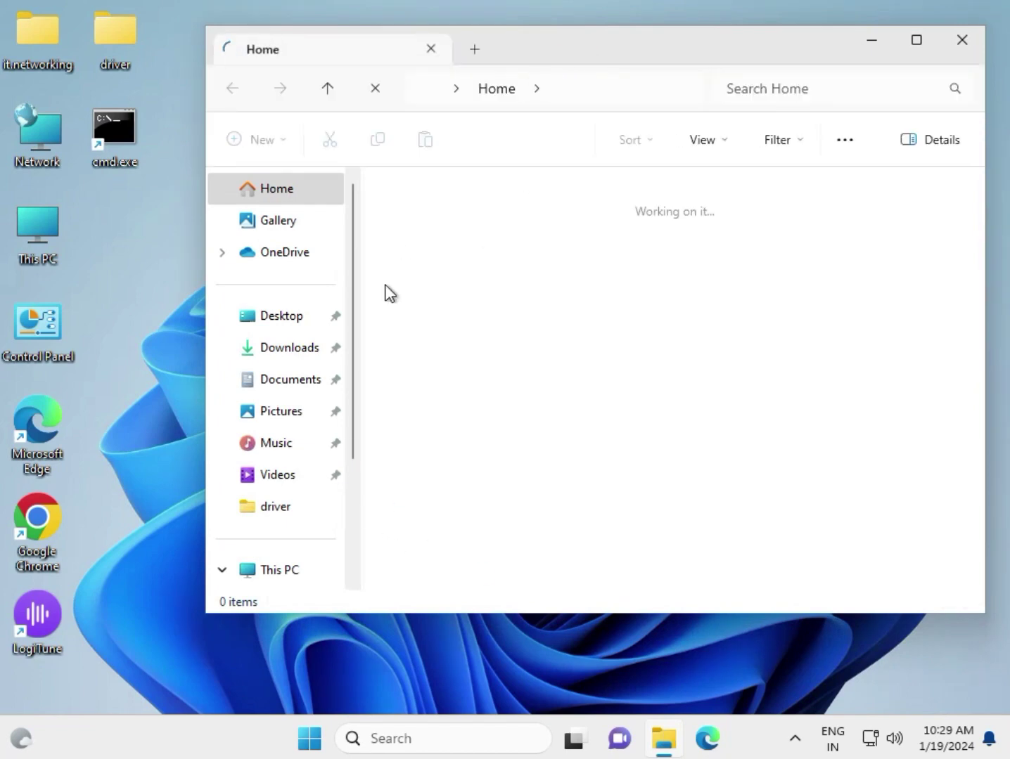
left_click(295, 571)
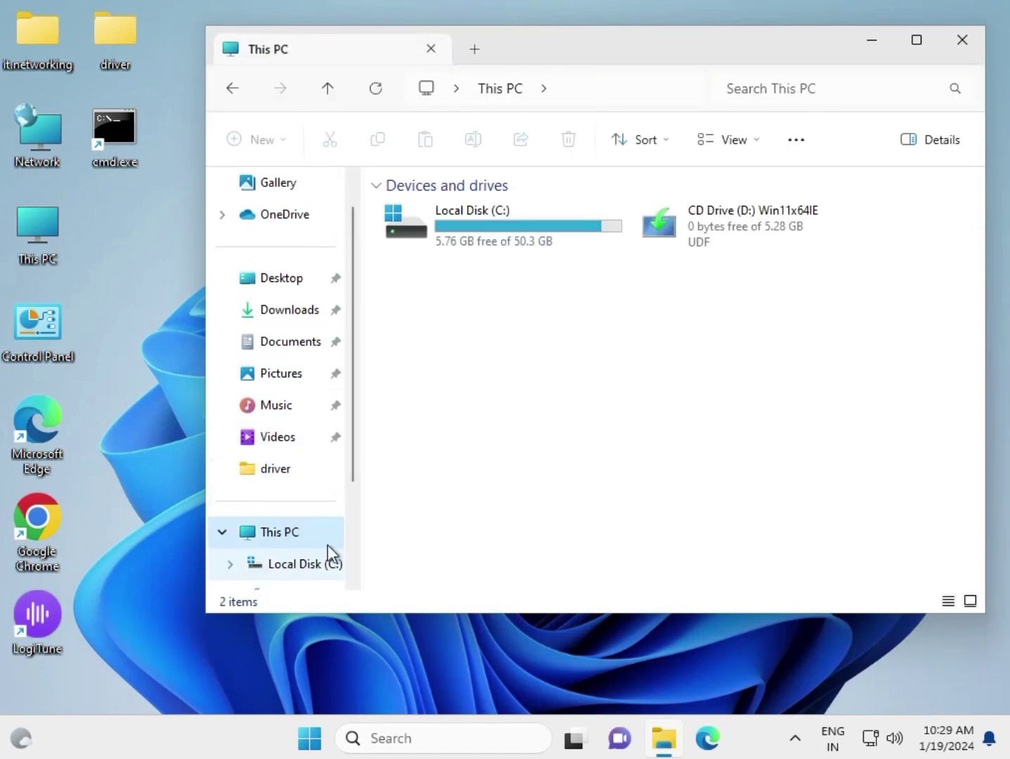
double_click(507, 242)
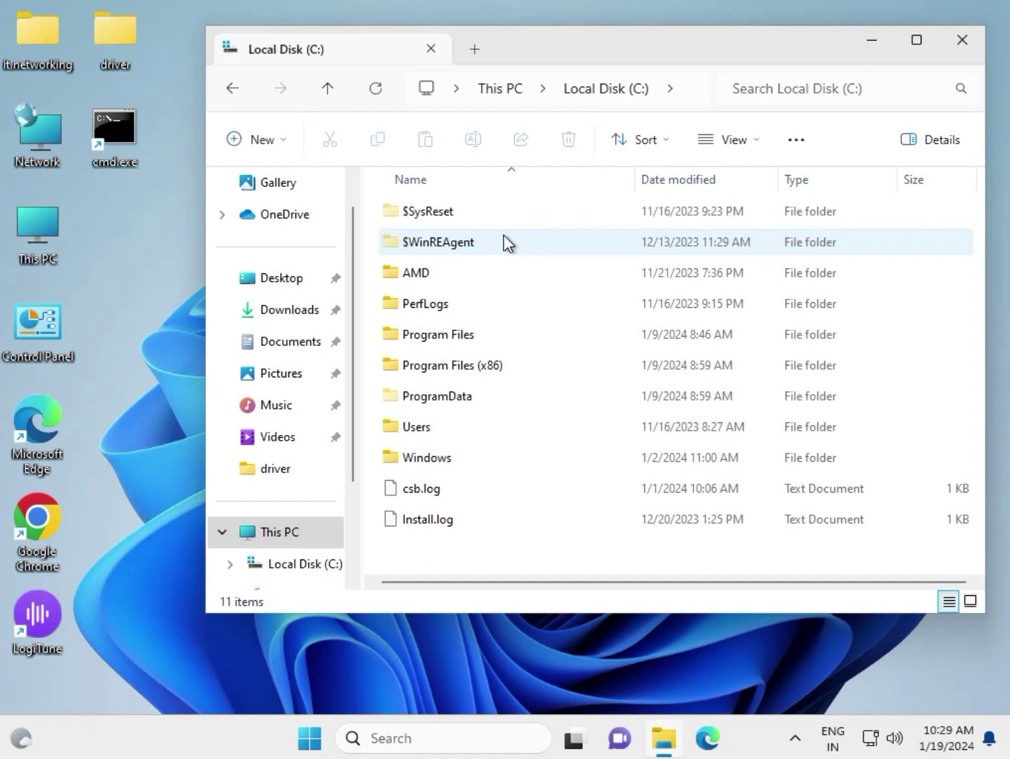
double_click(488, 457)
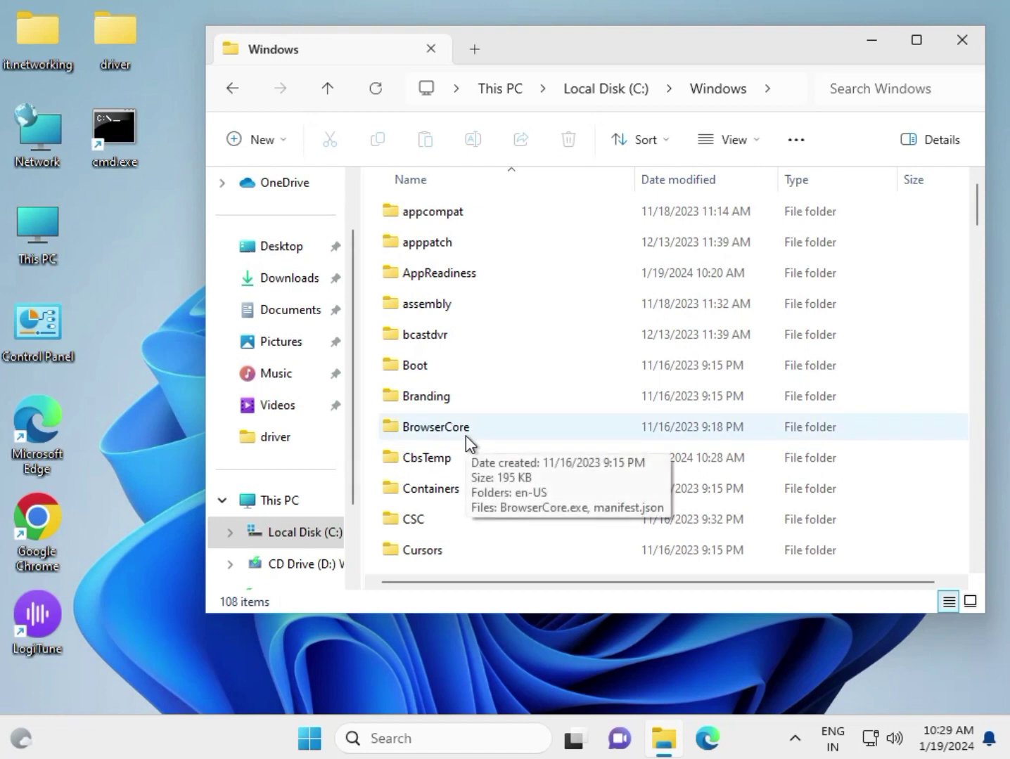
key("s")
key("Down")
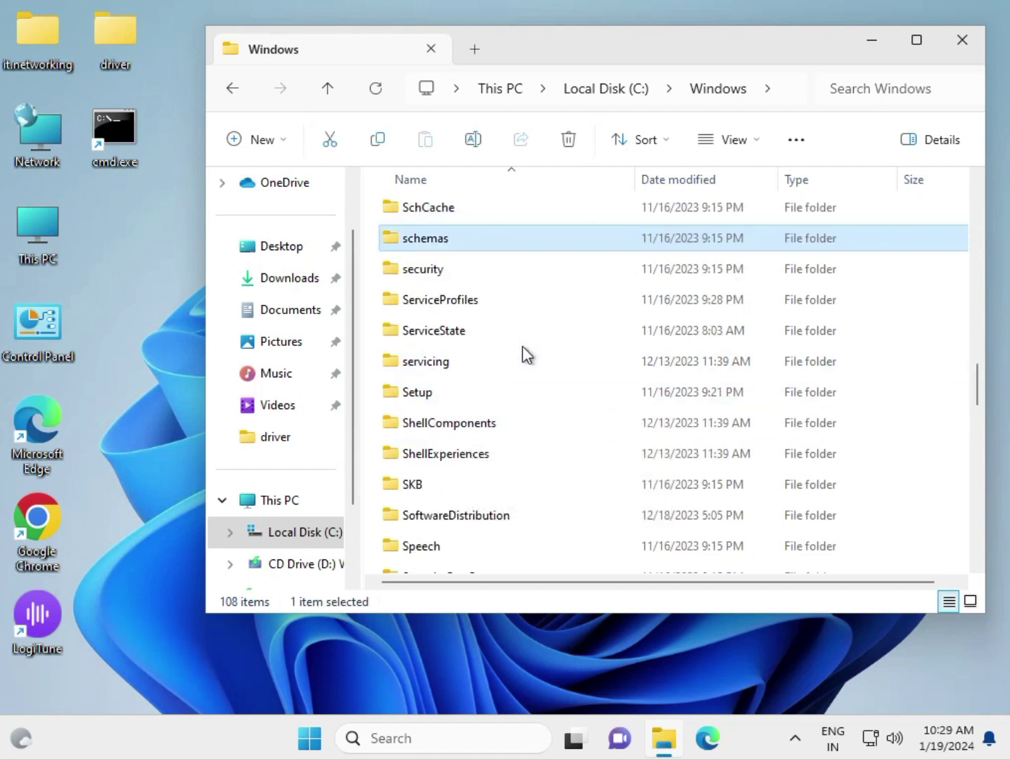
scroll(526, 355, "down", 5)
scroll(523, 375, "up", 1)
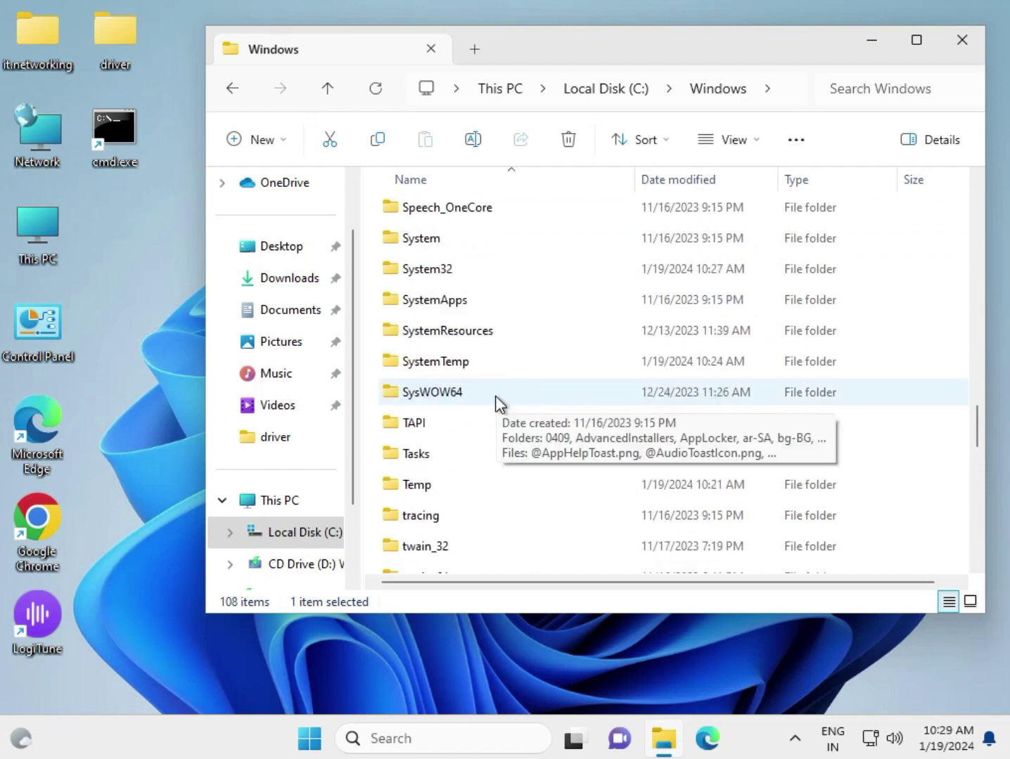
scroll(495, 396, "up", 3)
double_click(458, 332)
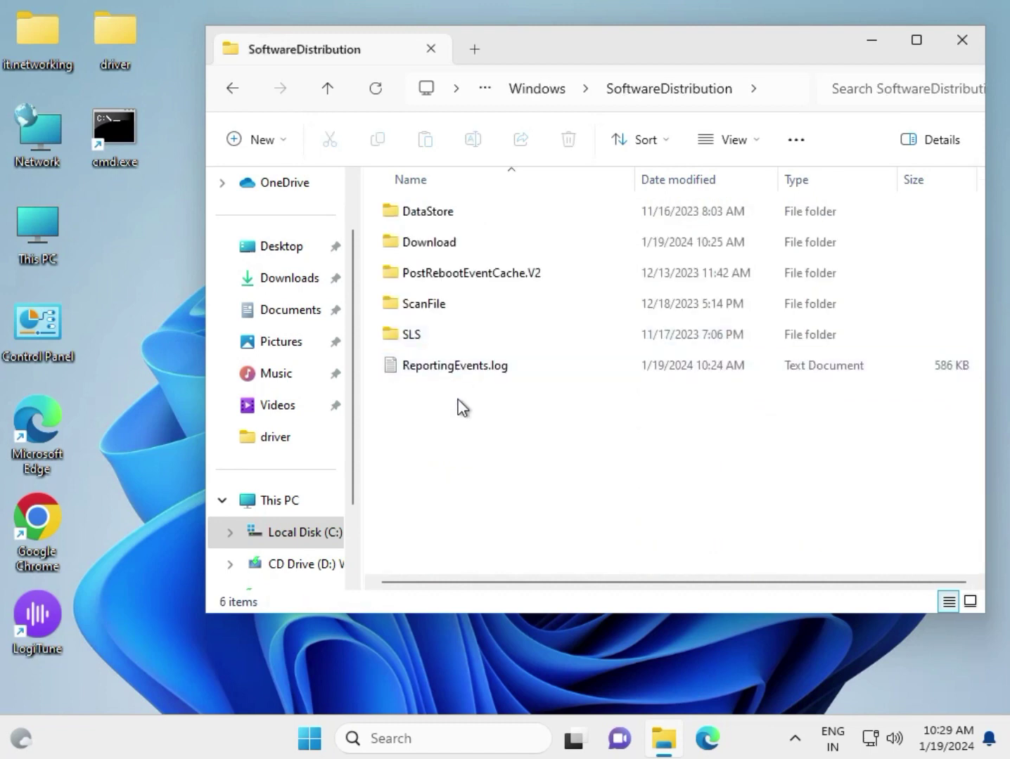
Try to delete all contents of the SoftwareDistribution folder with administrator permission, and close File Explorer
key("ctrl+a")
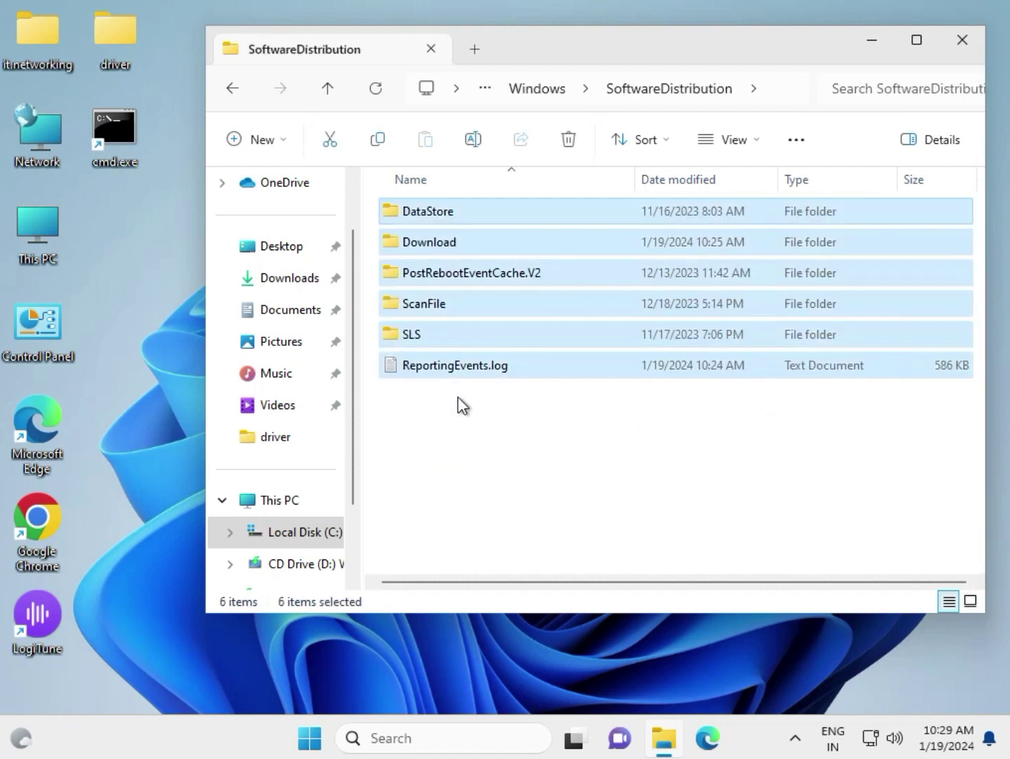
key("Delete")
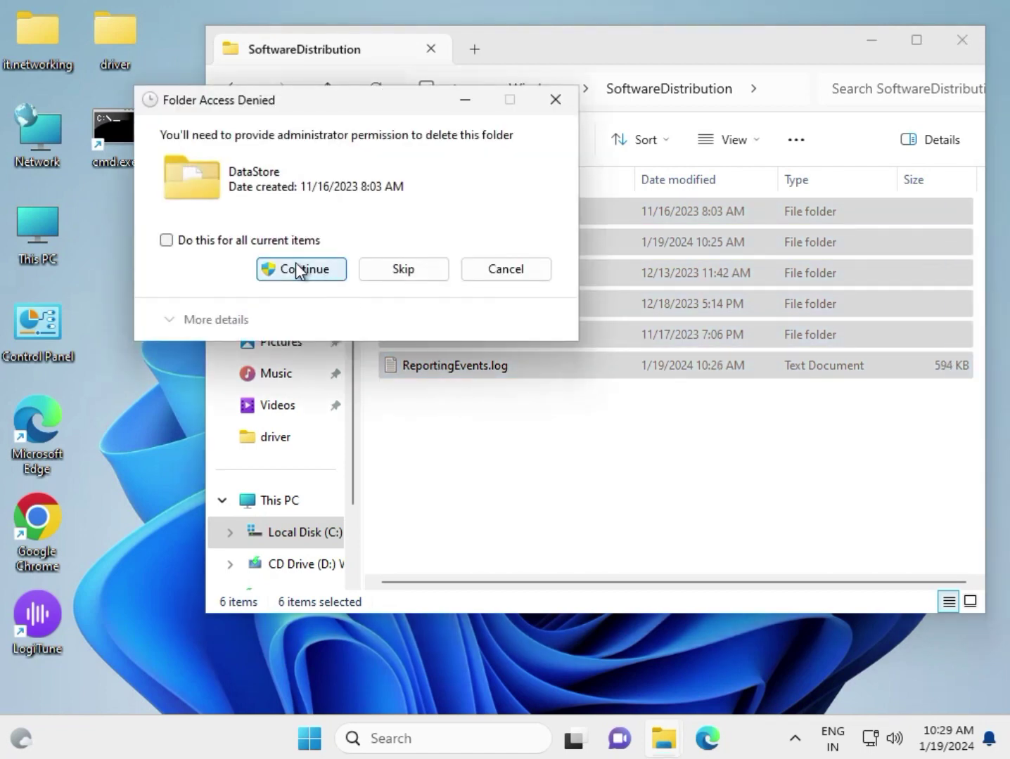
left_click(297, 269)
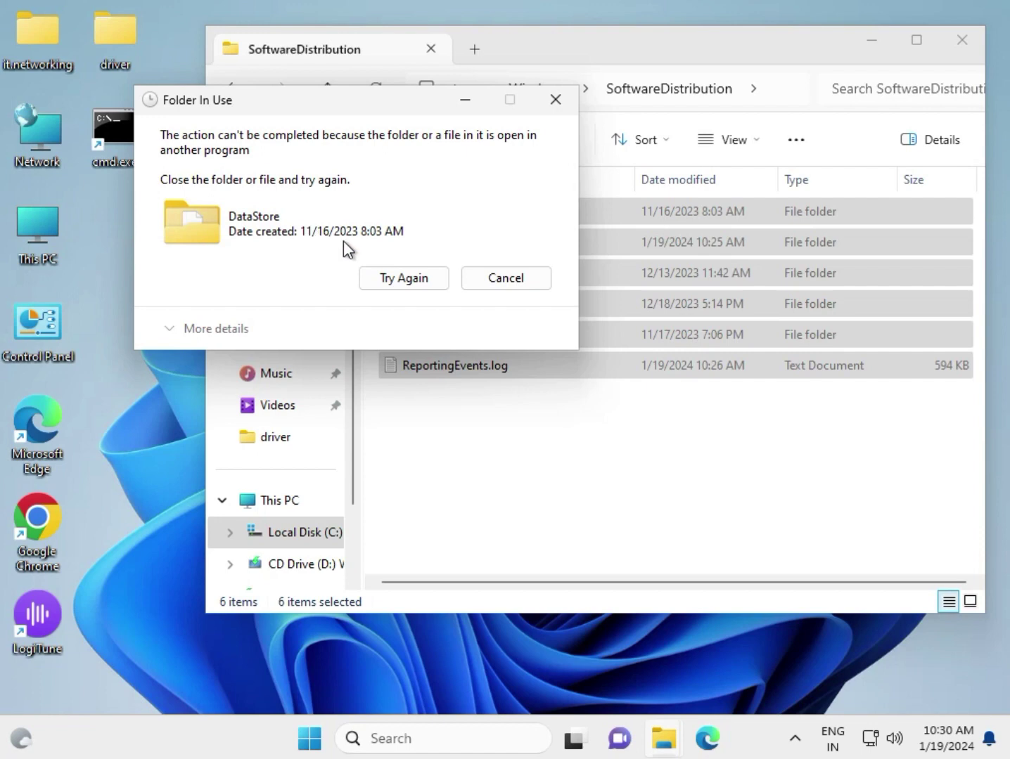
left_click(389, 279)
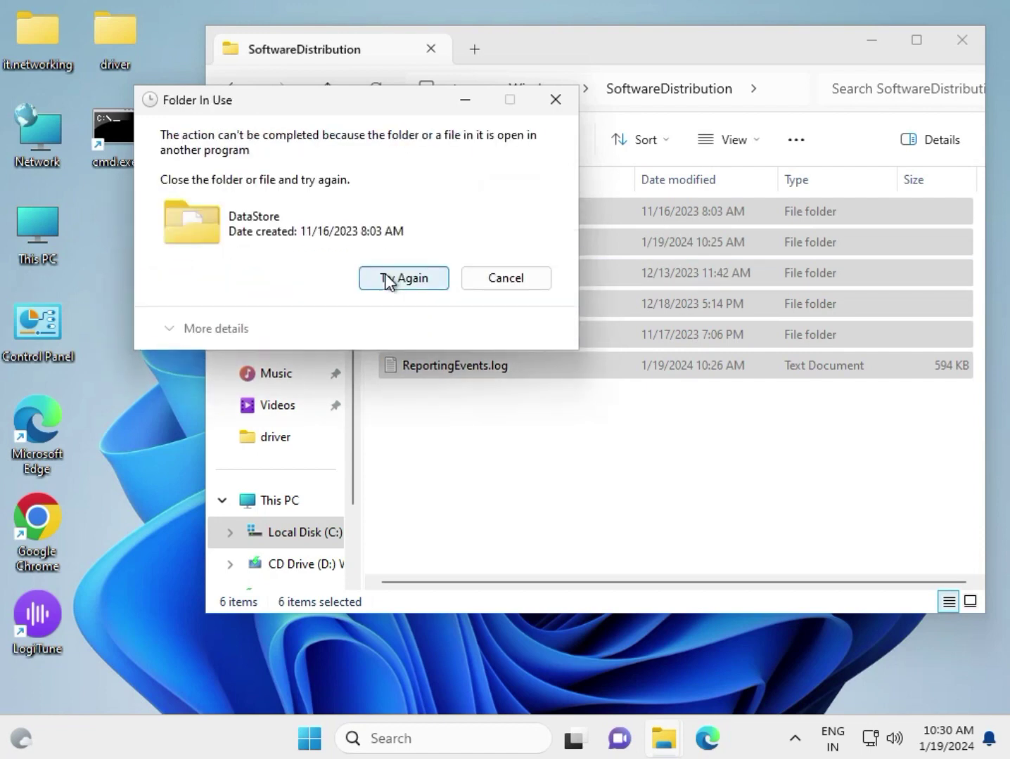
left_click(526, 287)
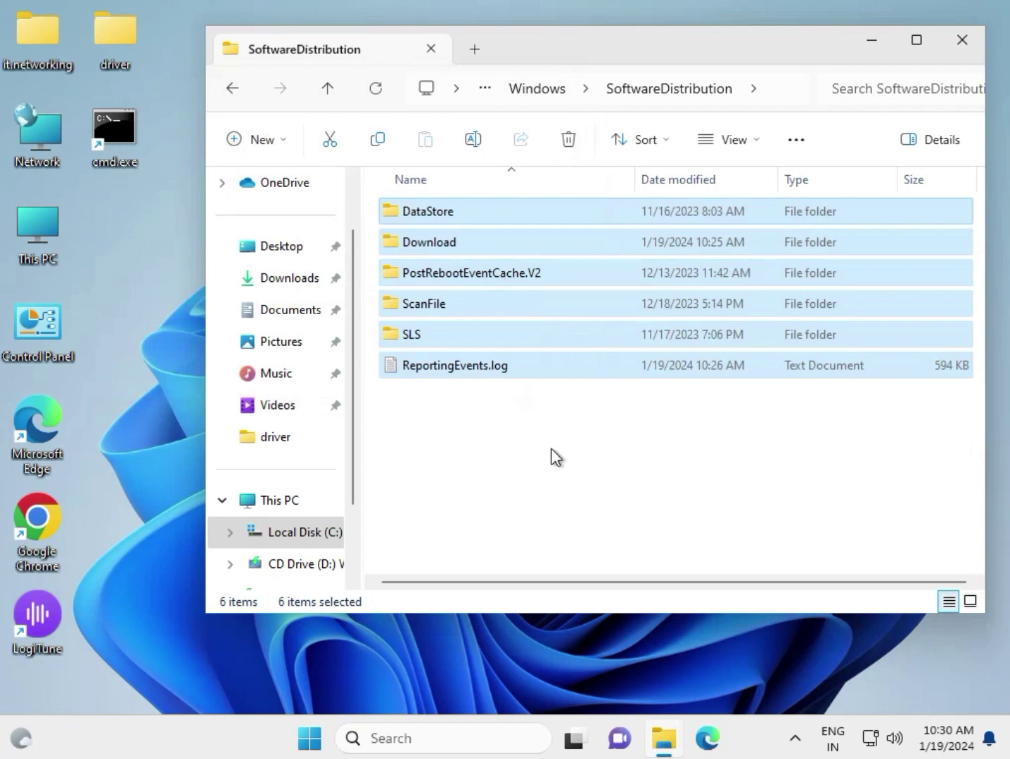
left_click(593, 410)
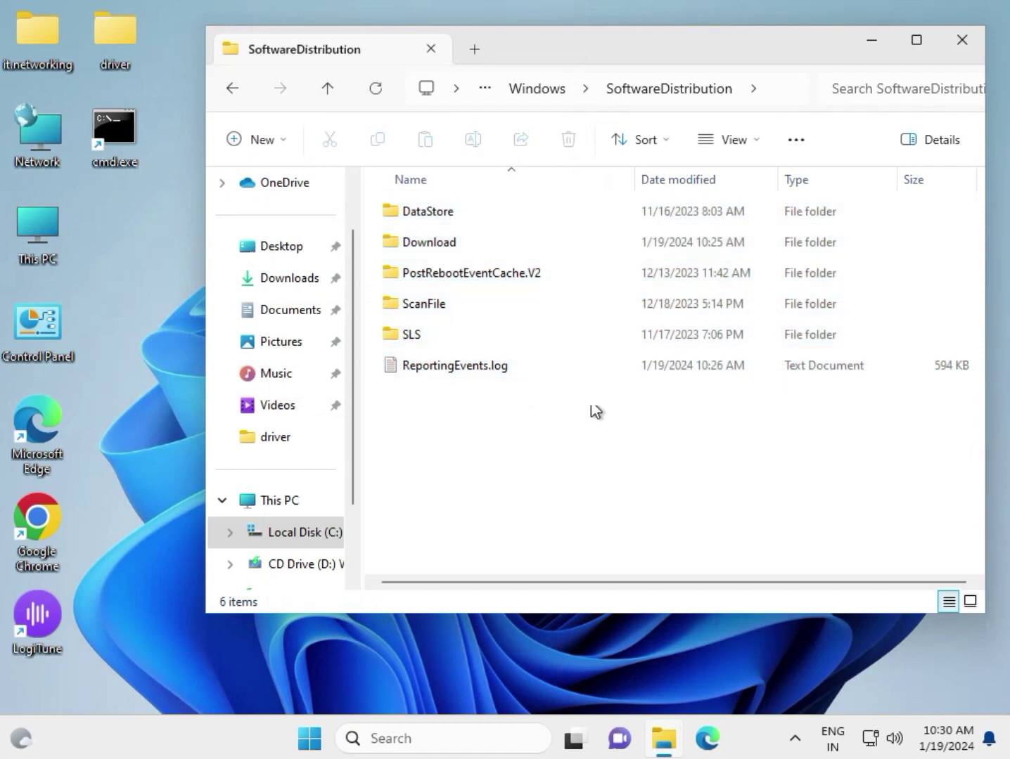
left_click(961, 40)
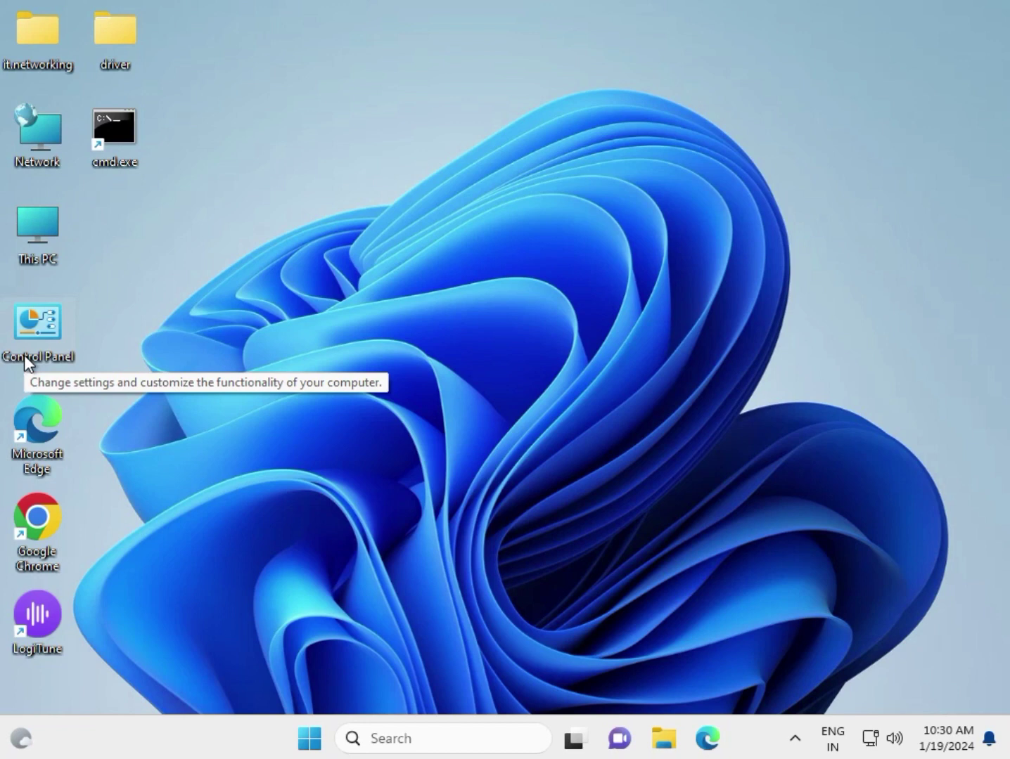
left_click(310, 741)
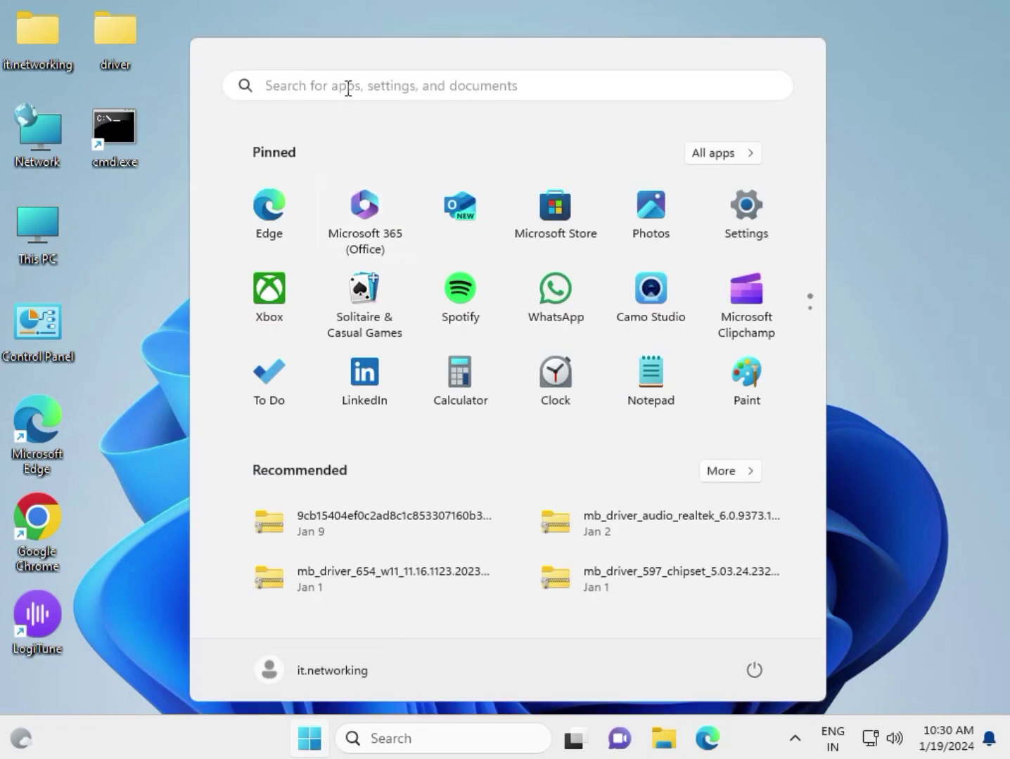
type("sy")
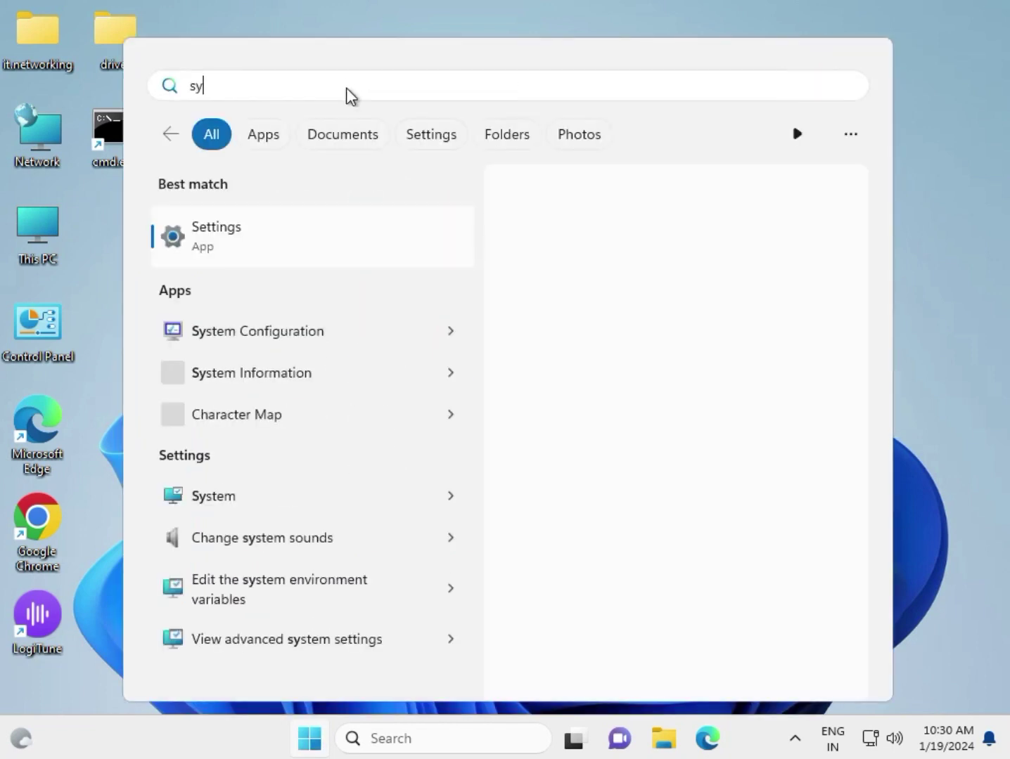
type("syem ")
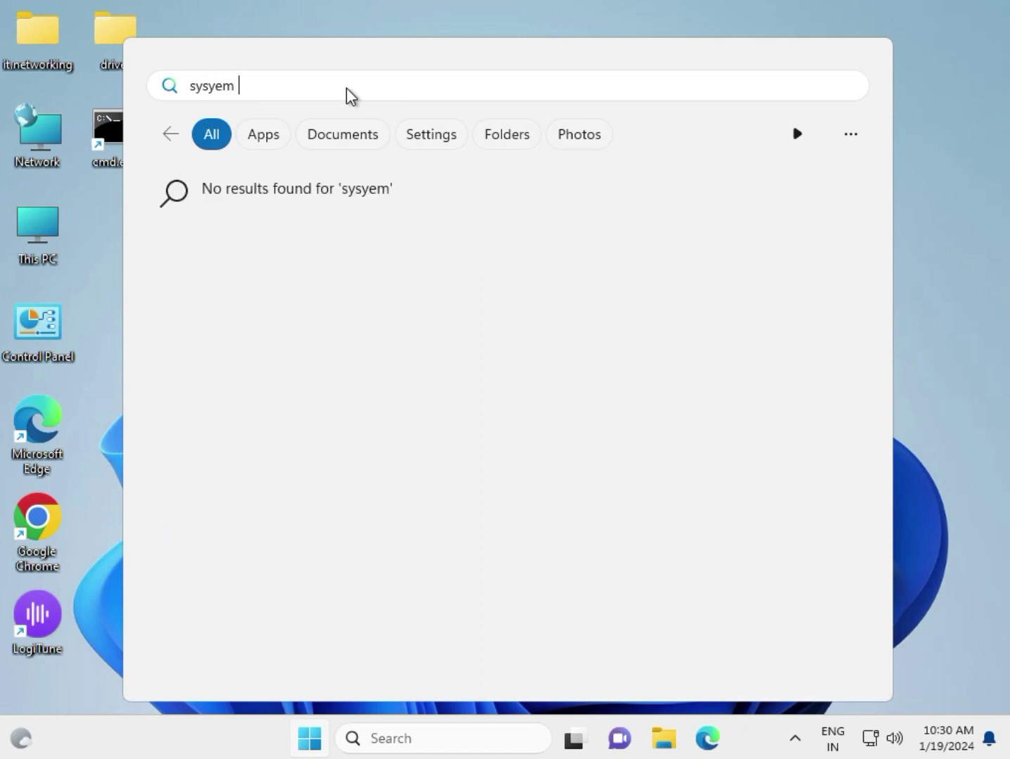
type("confi")
left_click(909, 376)
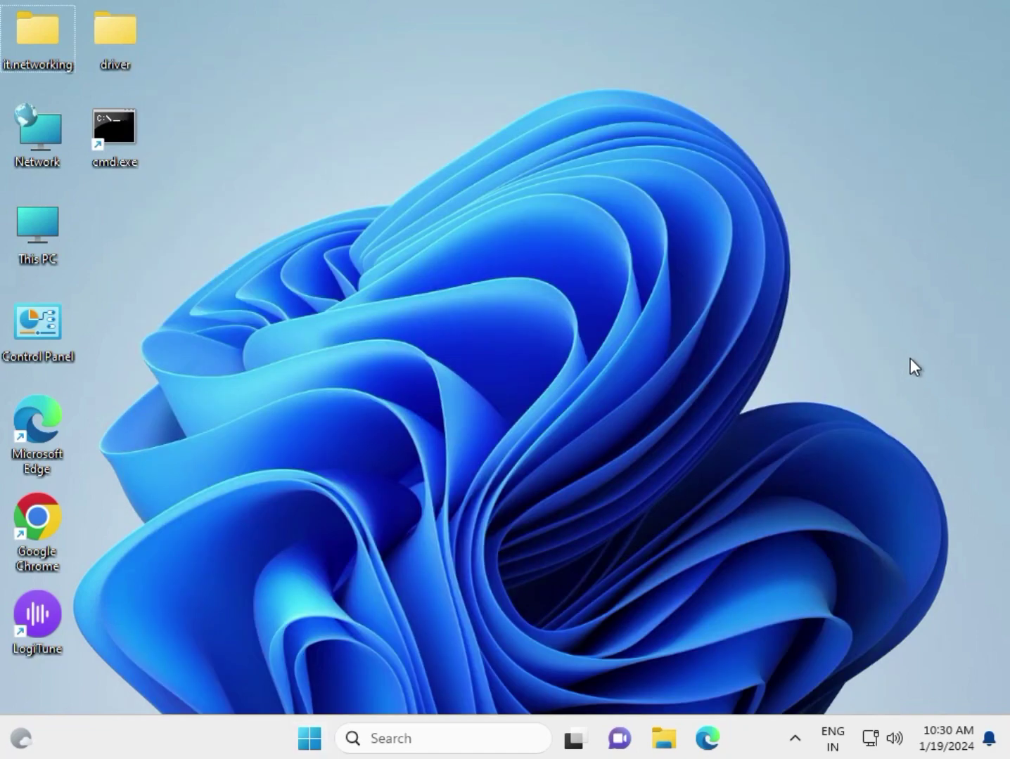
Open the System Configuration utility by running msconfig
key("super+r")
type("ms")
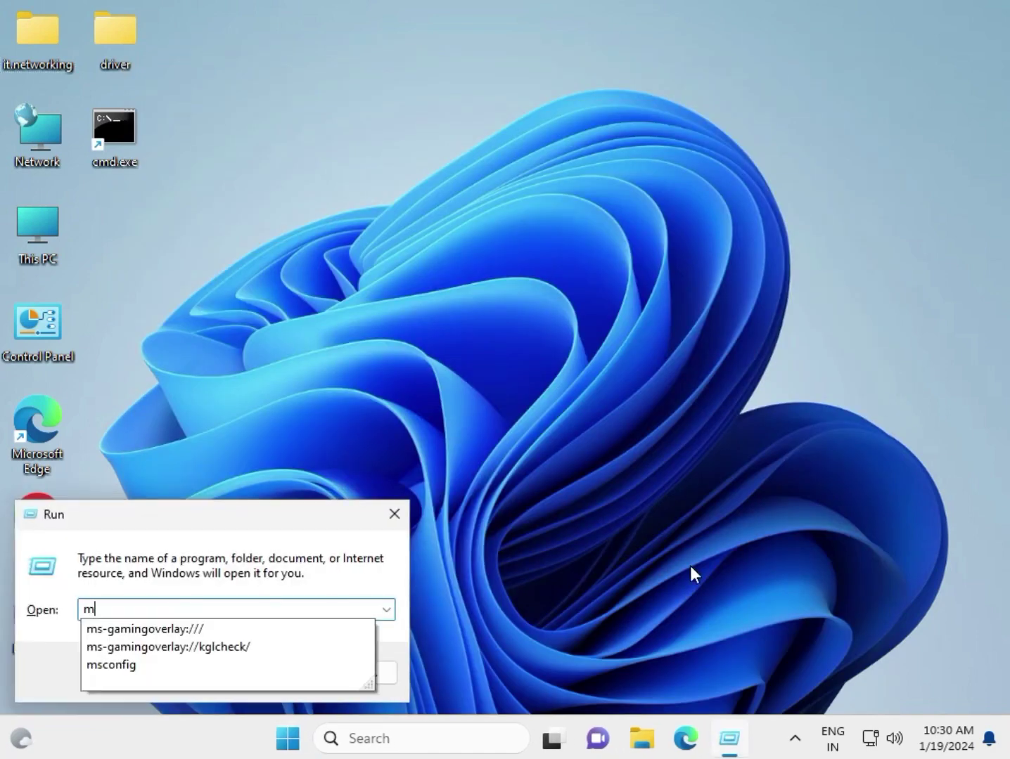
left_click(85, 666)
left_click(140, 671)
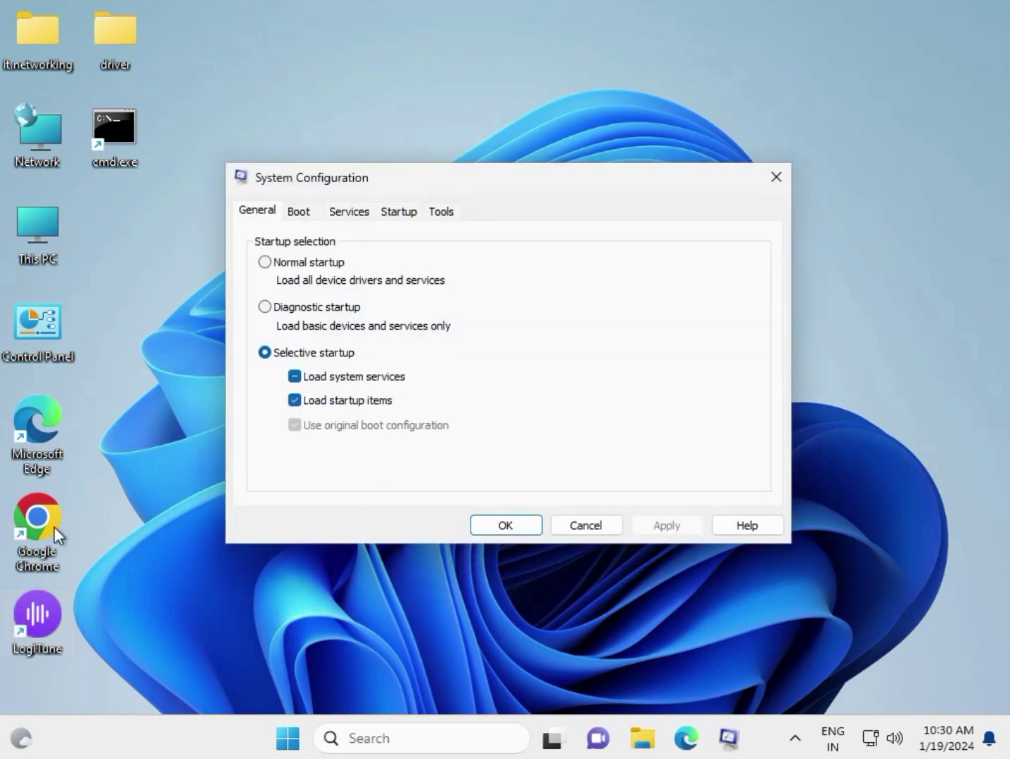
Hide all Microsoft services in System Configuration, disable all remaining services, and apply the change, exiting without a restart
left_click(335, 212)
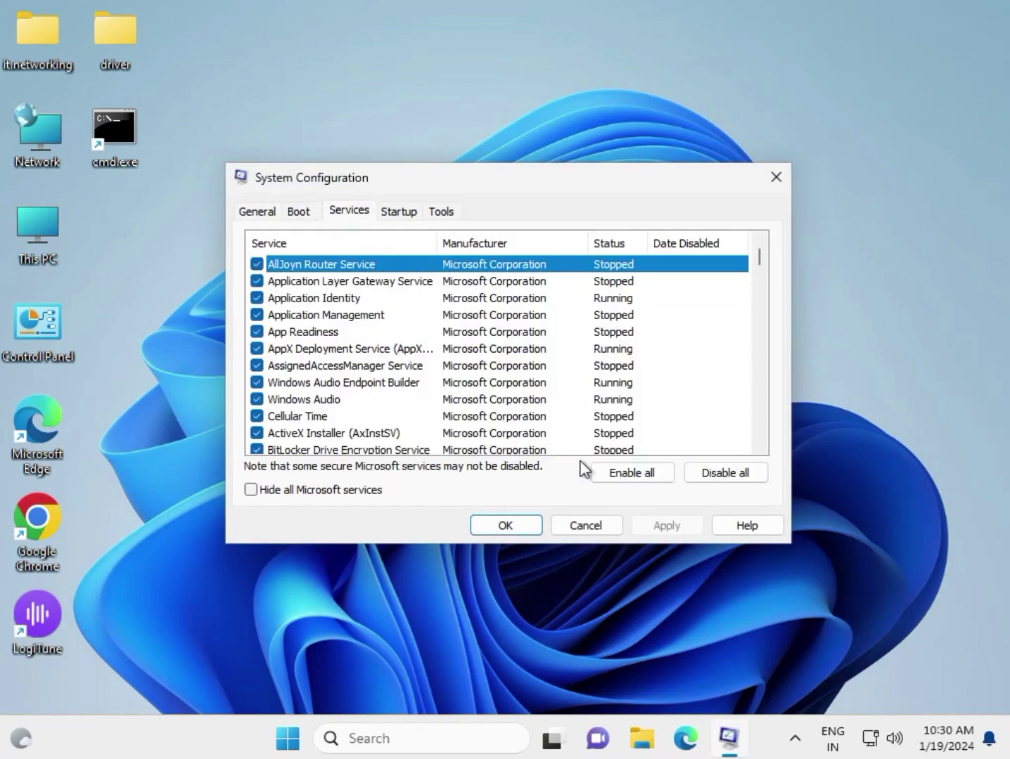
left_click(248, 493)
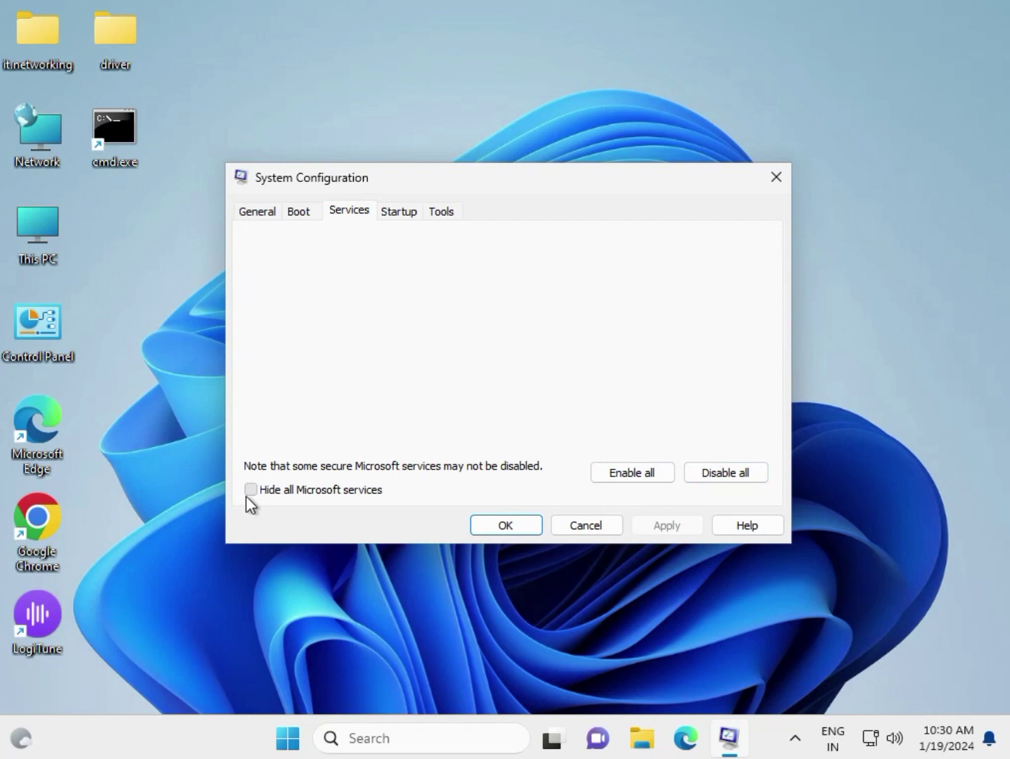
left_click(694, 476)
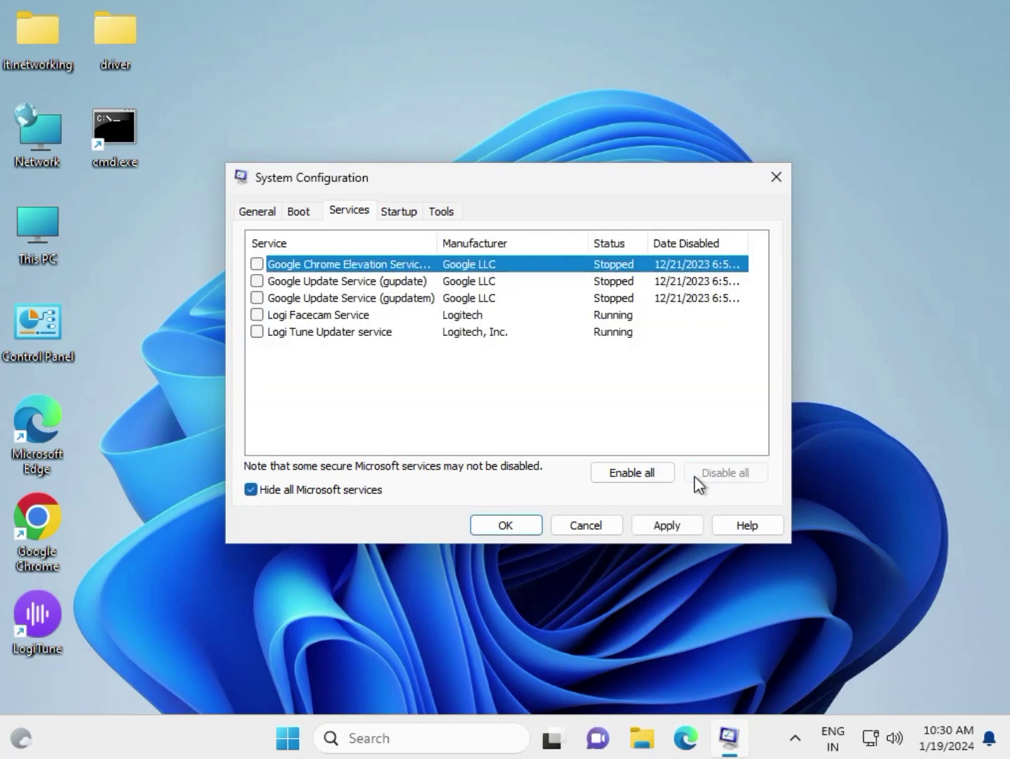
left_click(685, 524)
left_click(510, 529)
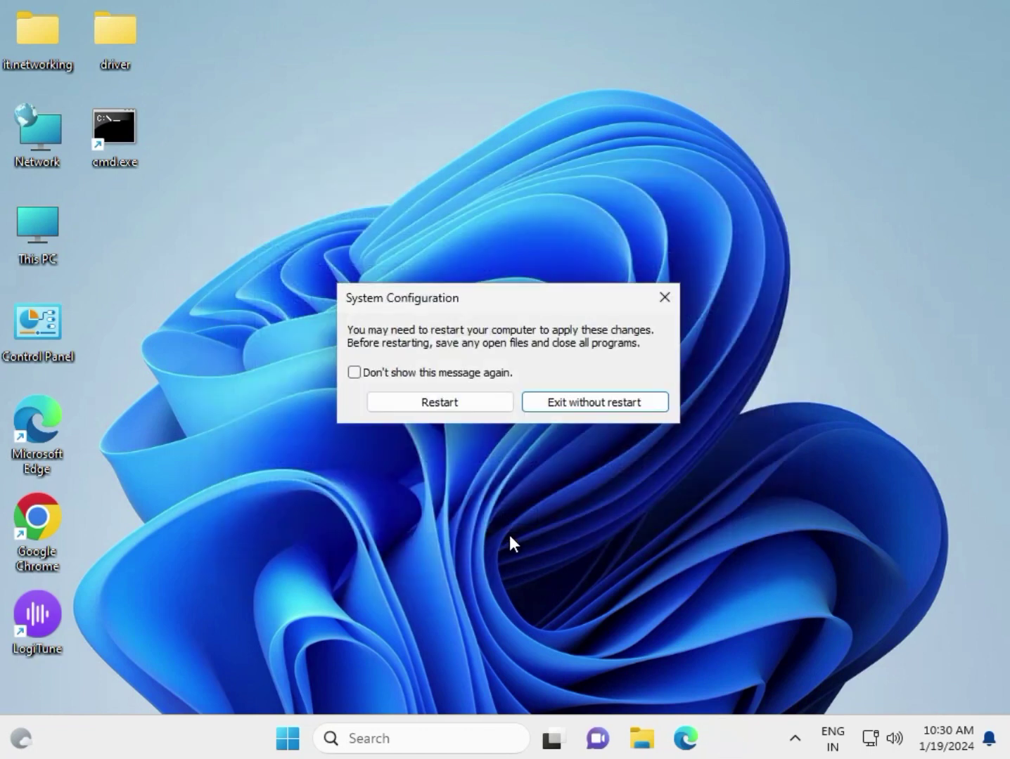
left_click(573, 405)
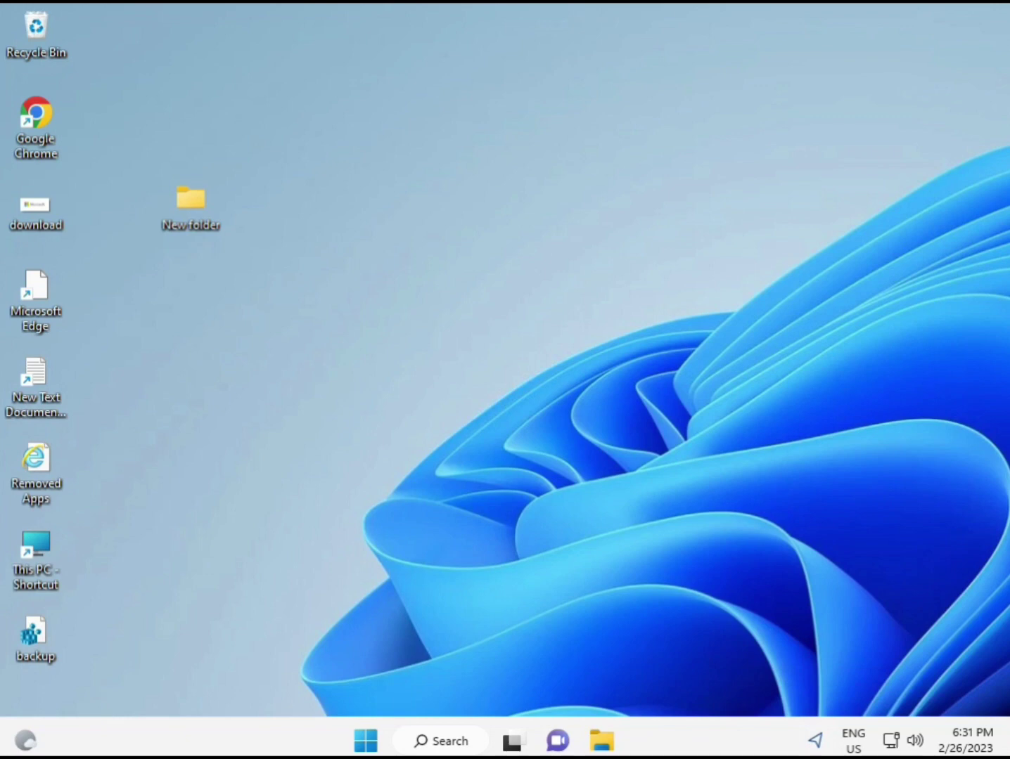
Search for cmd, run Command Prompt as administrator, and approve the User Account Control request
left_click(365, 741)
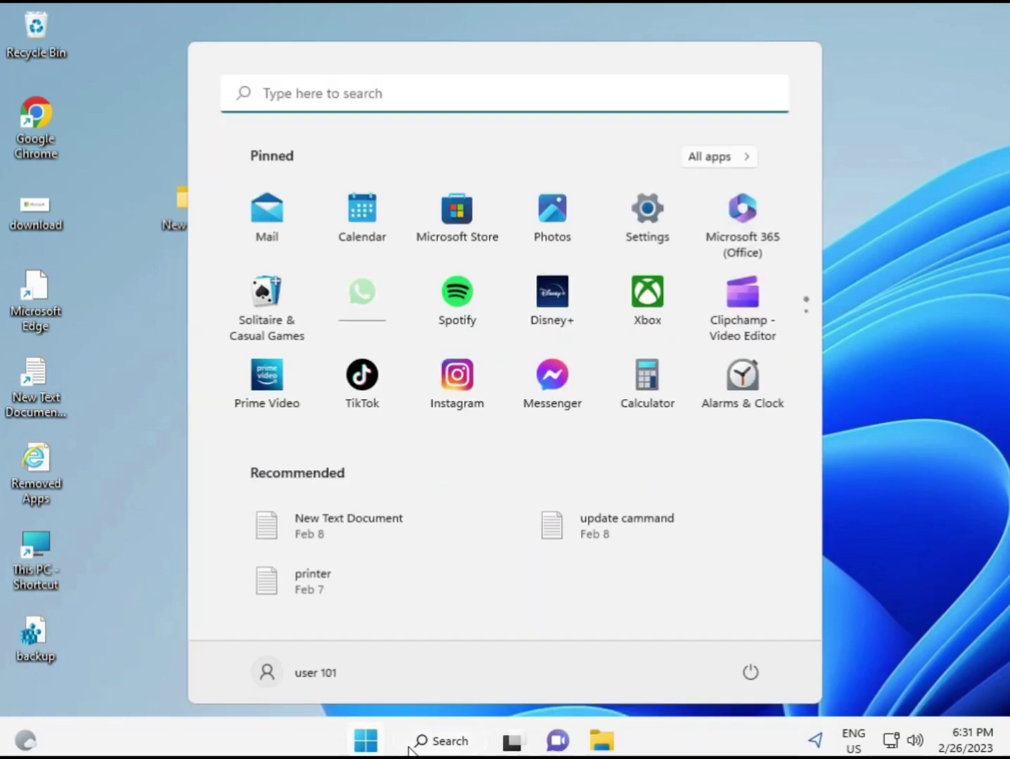
left_click(410, 745)
type("cmd")
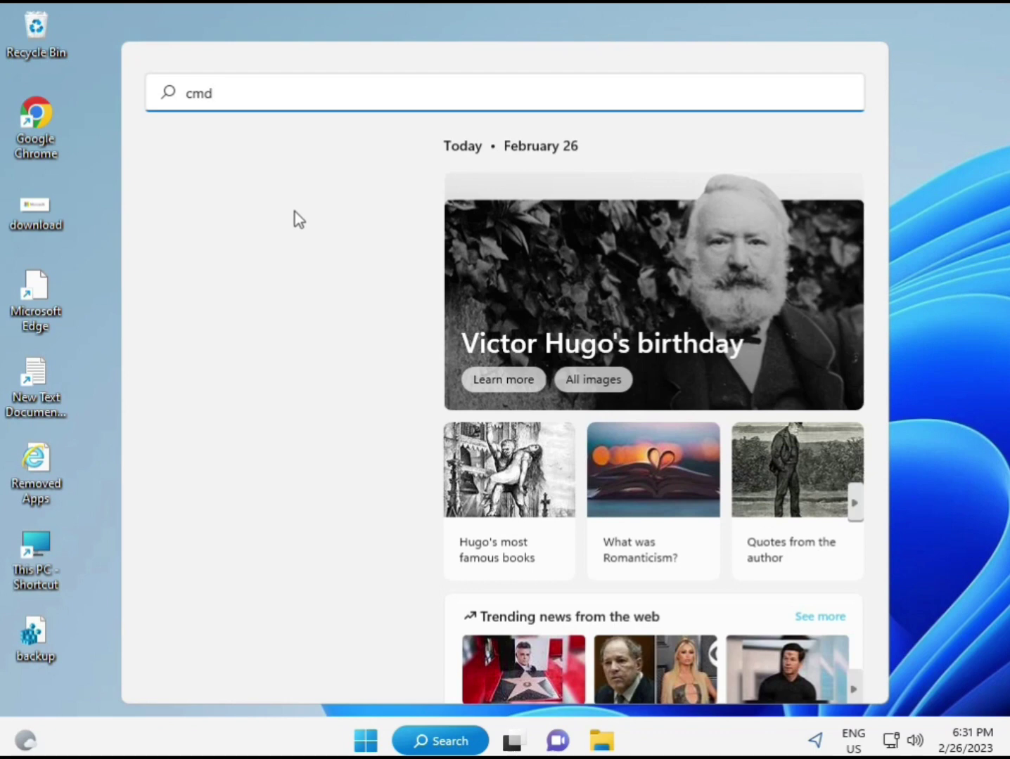
left_click(224, 248)
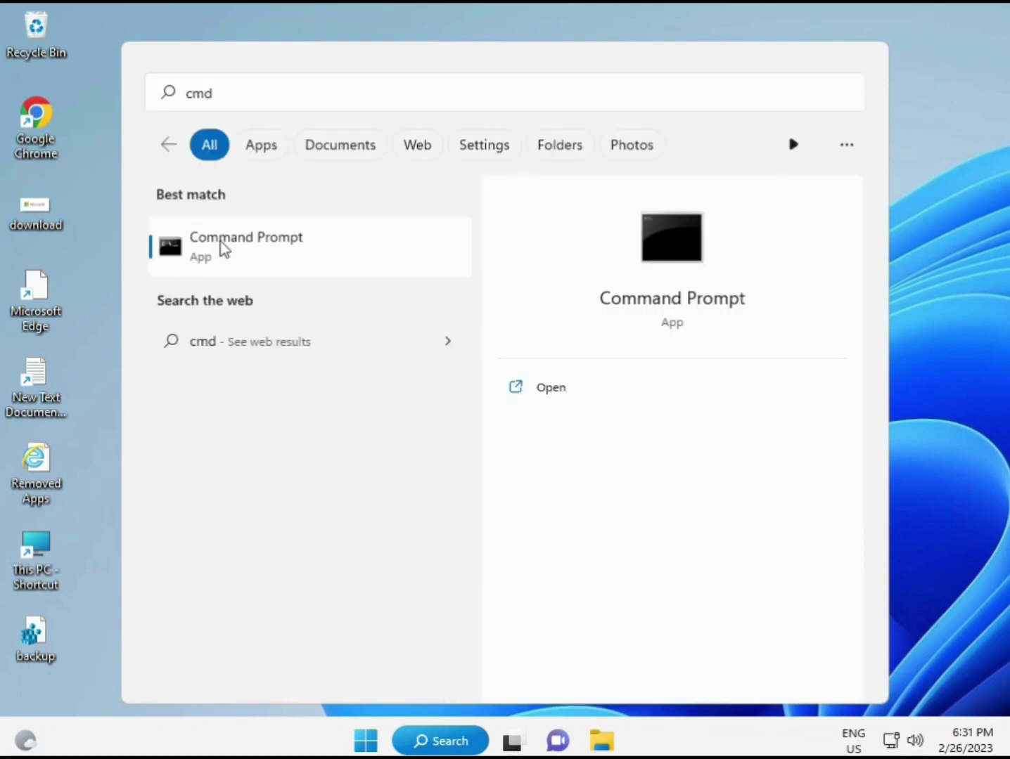
right_click(255, 247)
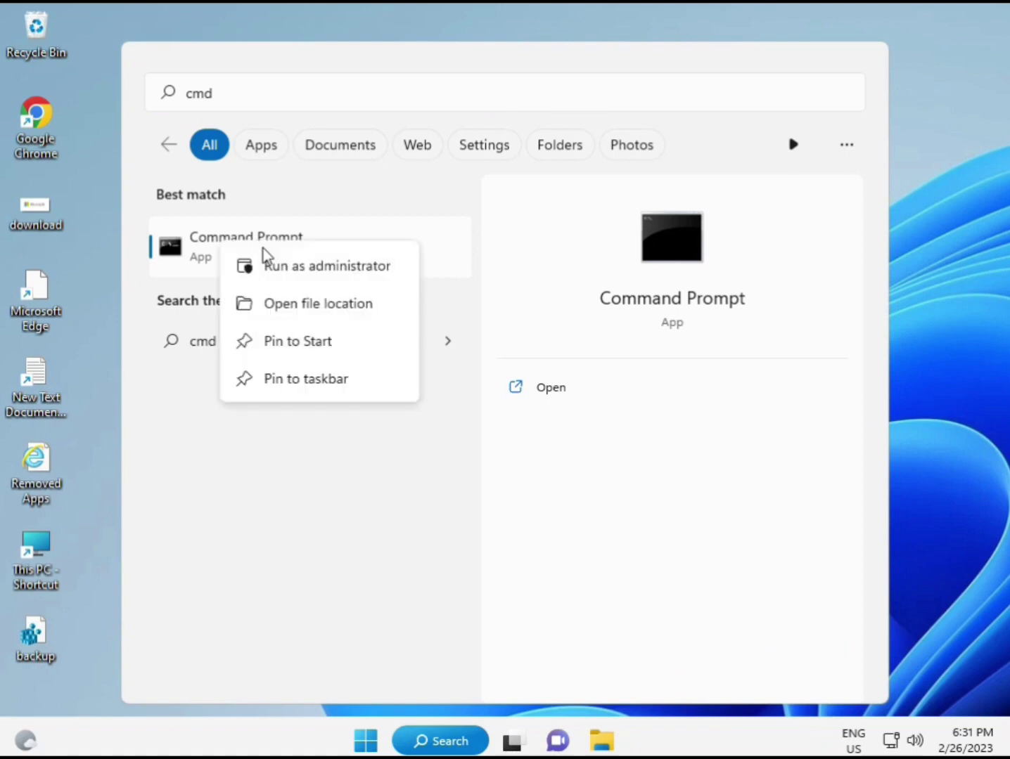
key("Escape")
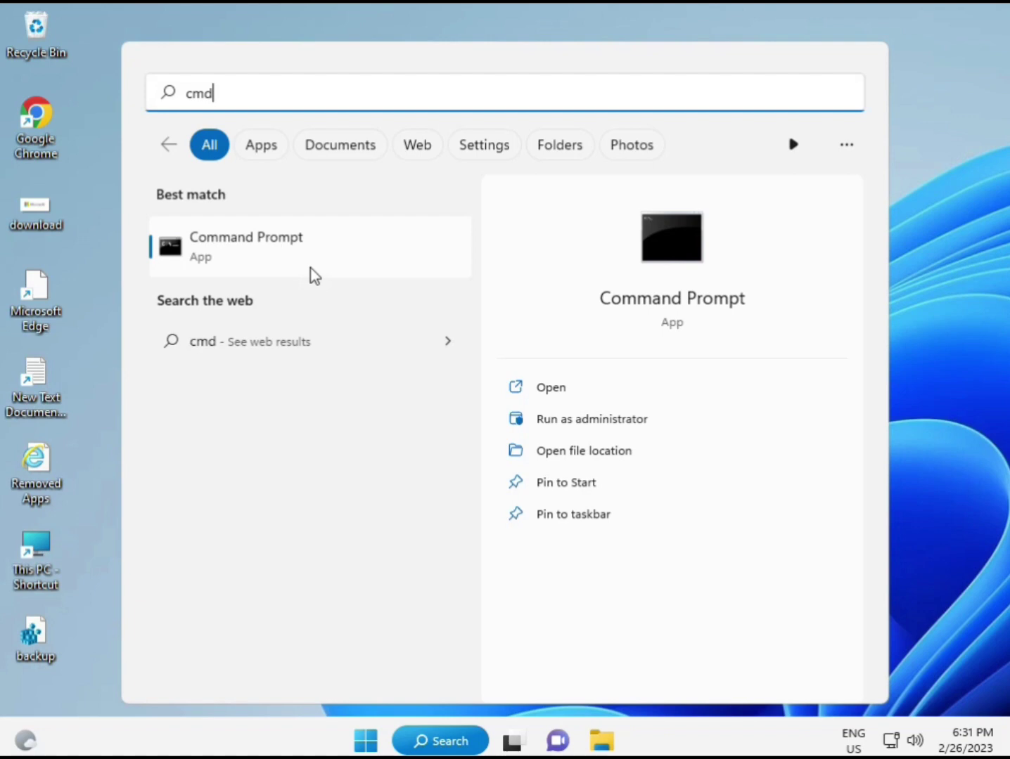
key("ctrl+shift+Return")
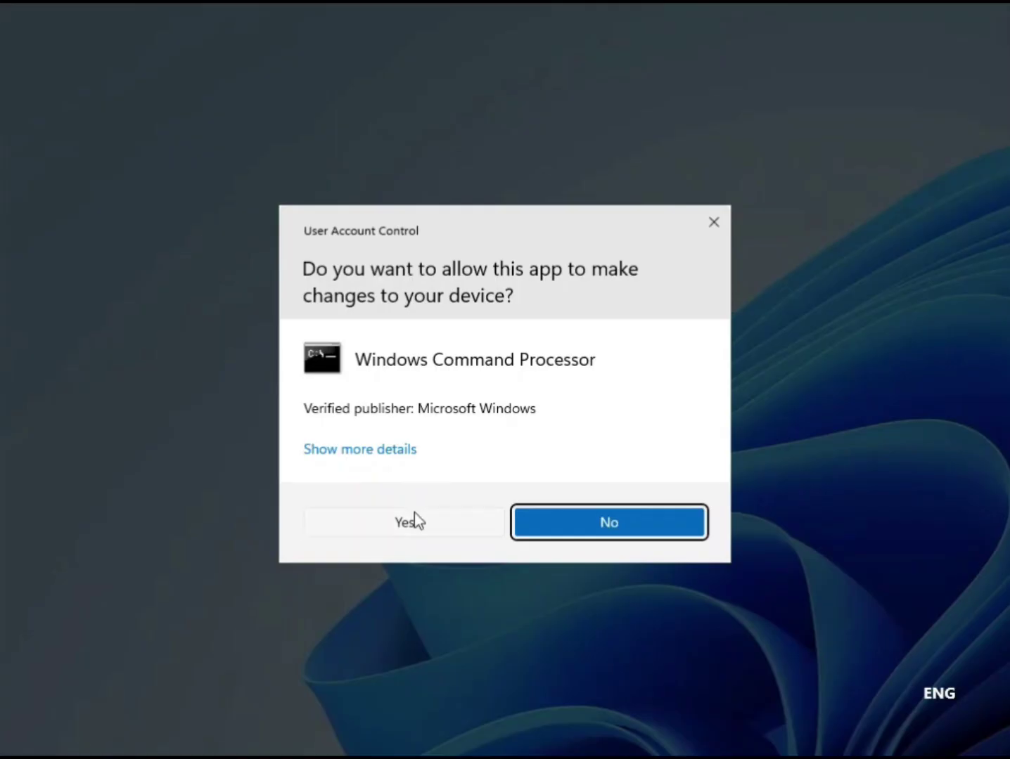
left_click(414, 522)
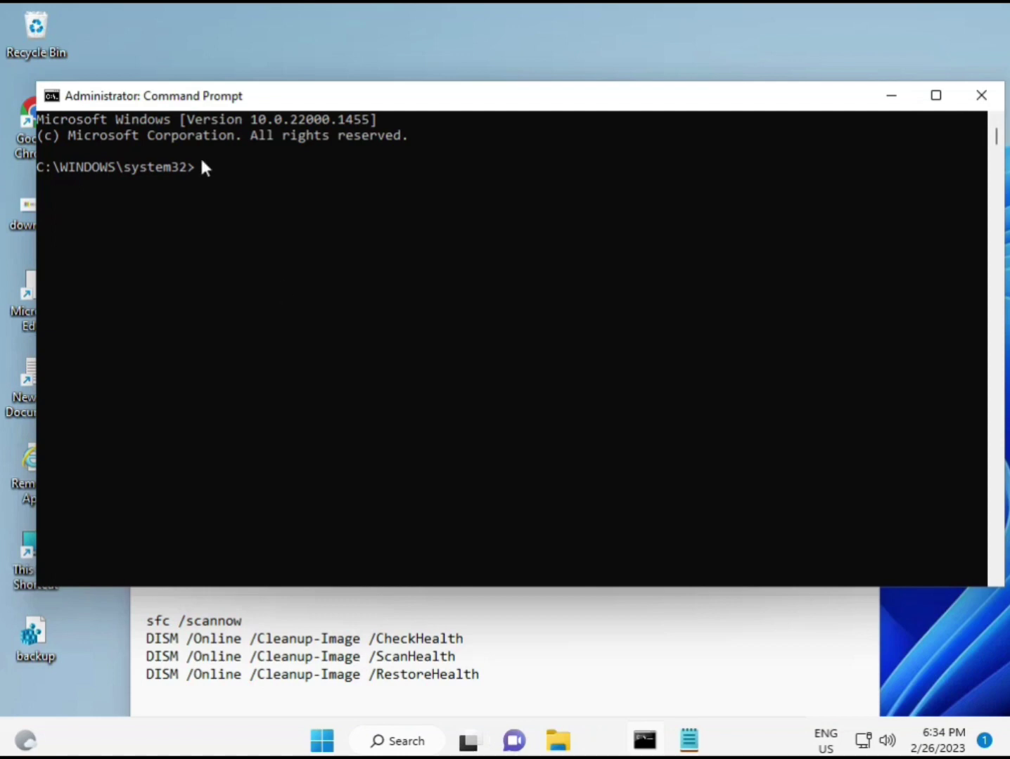
Run the system file scan with the command sfc /scannow
left_click(202, 168)
type("sca")
key("BackSpace")
key("BackSpace")
key("BackSpace")
type("sfc /scannow")
key("Return")
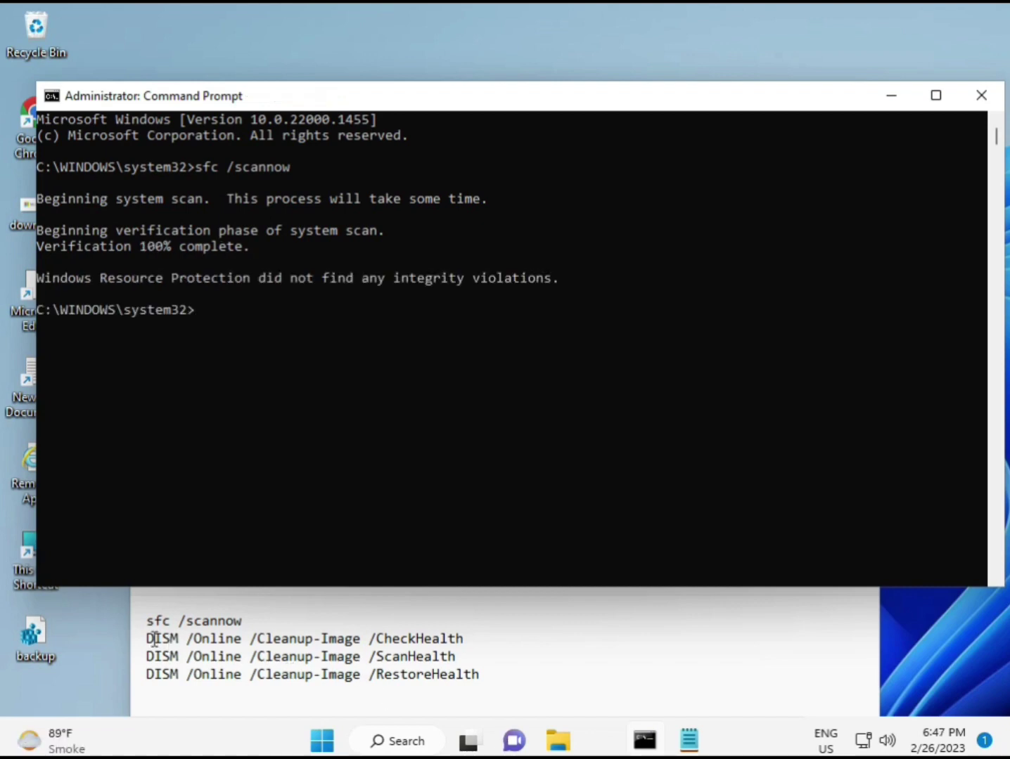
Copy DISM /Online /Cleanup-Image /CheckHealth from the Notepad document and run it in the administrator Command Prompt
left_click_drag(151, 638, 473, 639)
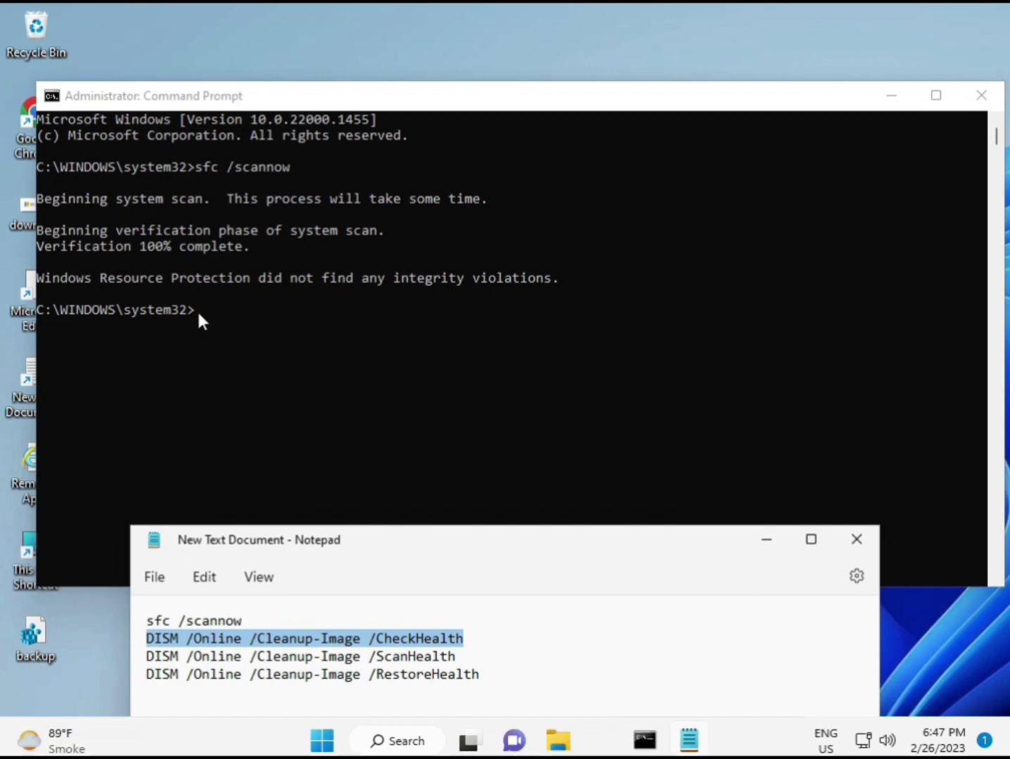
right_click(268, 638)
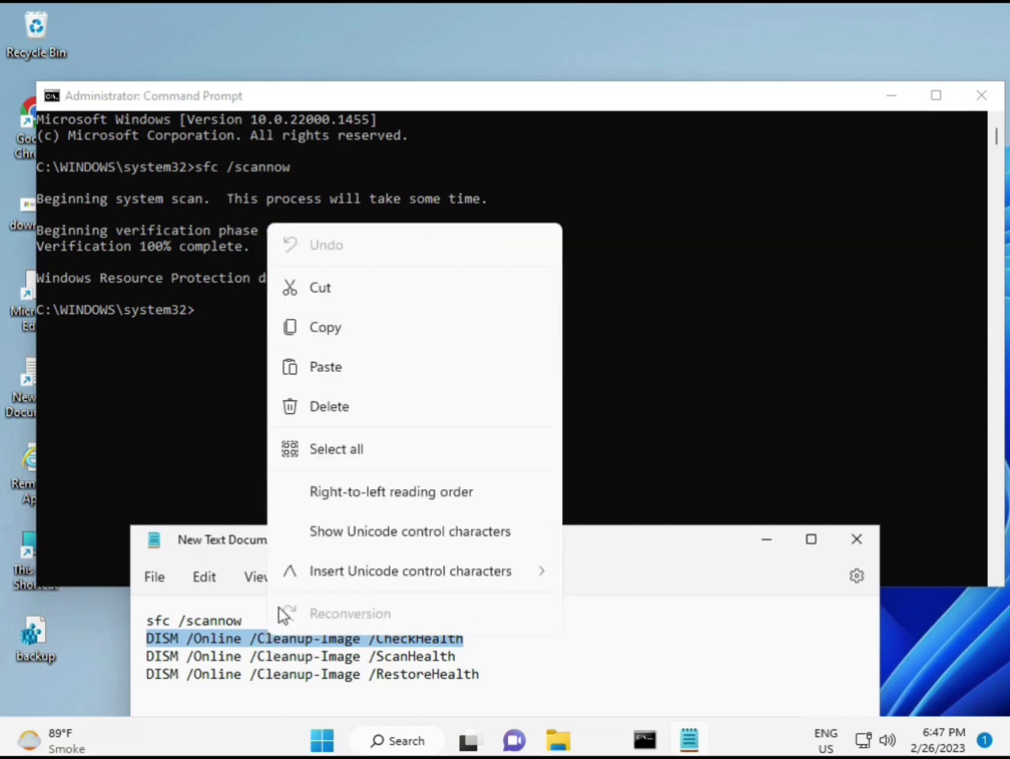
left_click(313, 341)
left_click(203, 315)
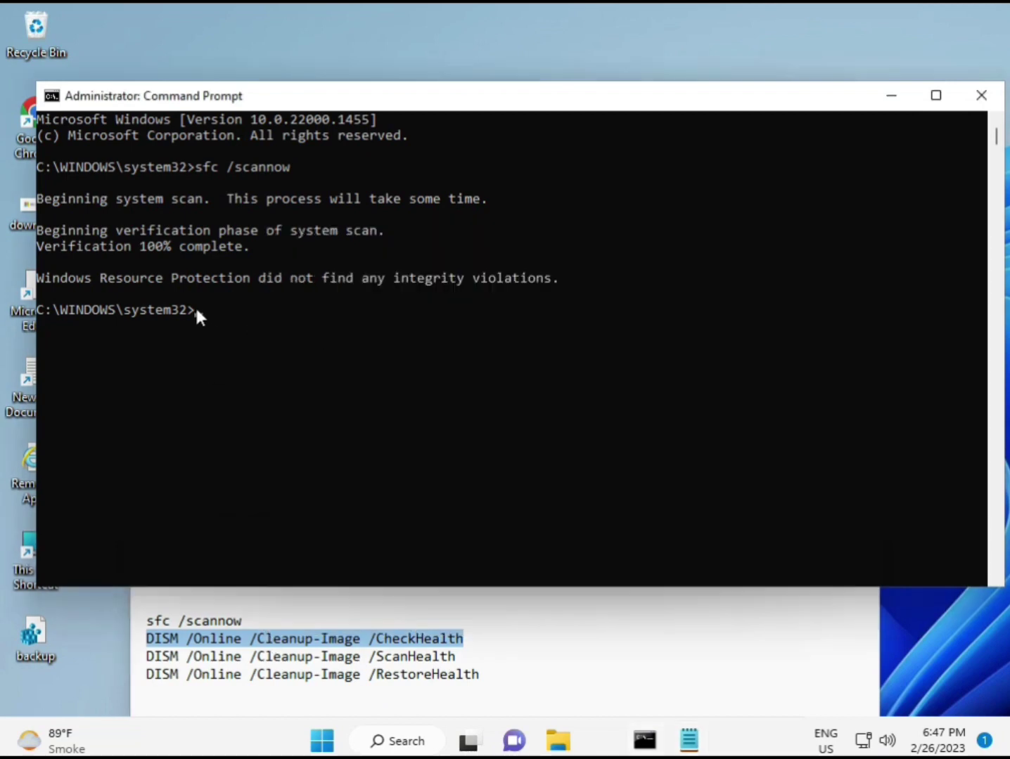
right_click(80, 98)
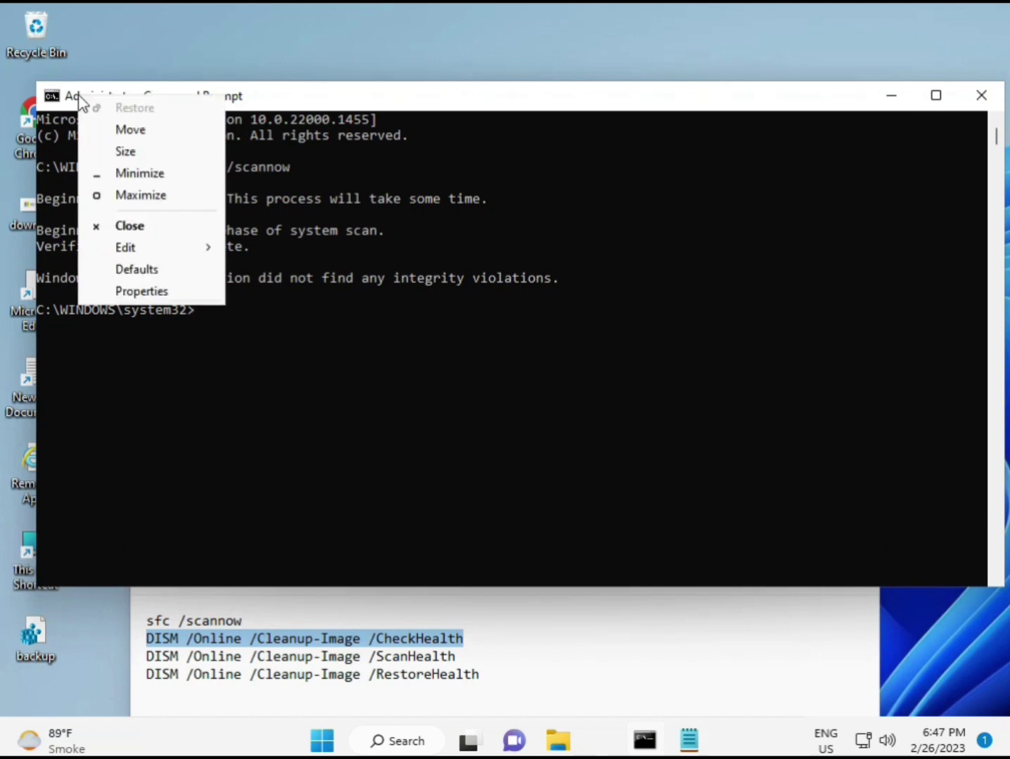
mouse_move(168, 248)
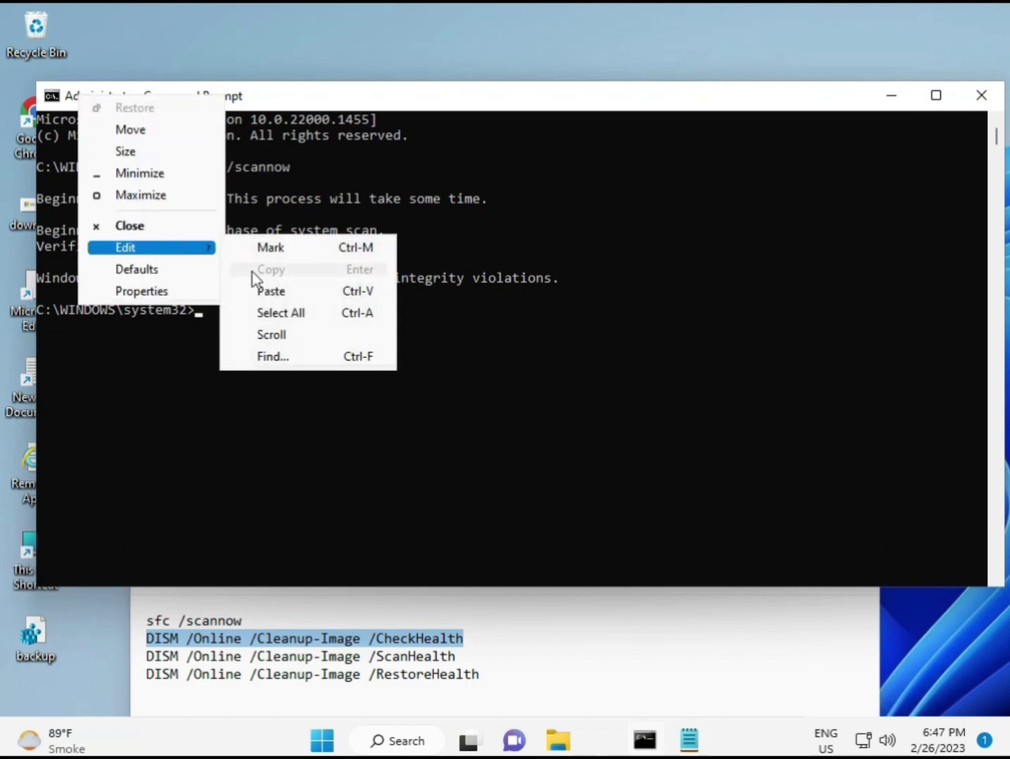
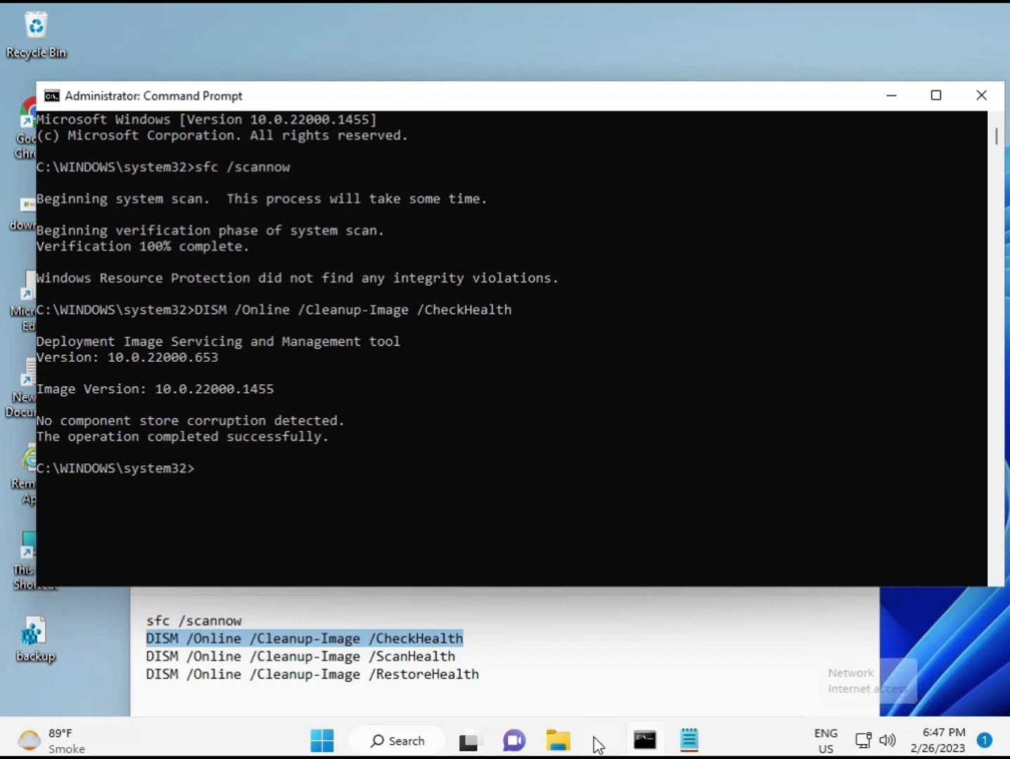
Copy DISM /Online /Cleanup-Image /ScanHealth from the Notepad document and run it in the administrator Command Prompt
left_click_drag(144, 657, 480, 657)
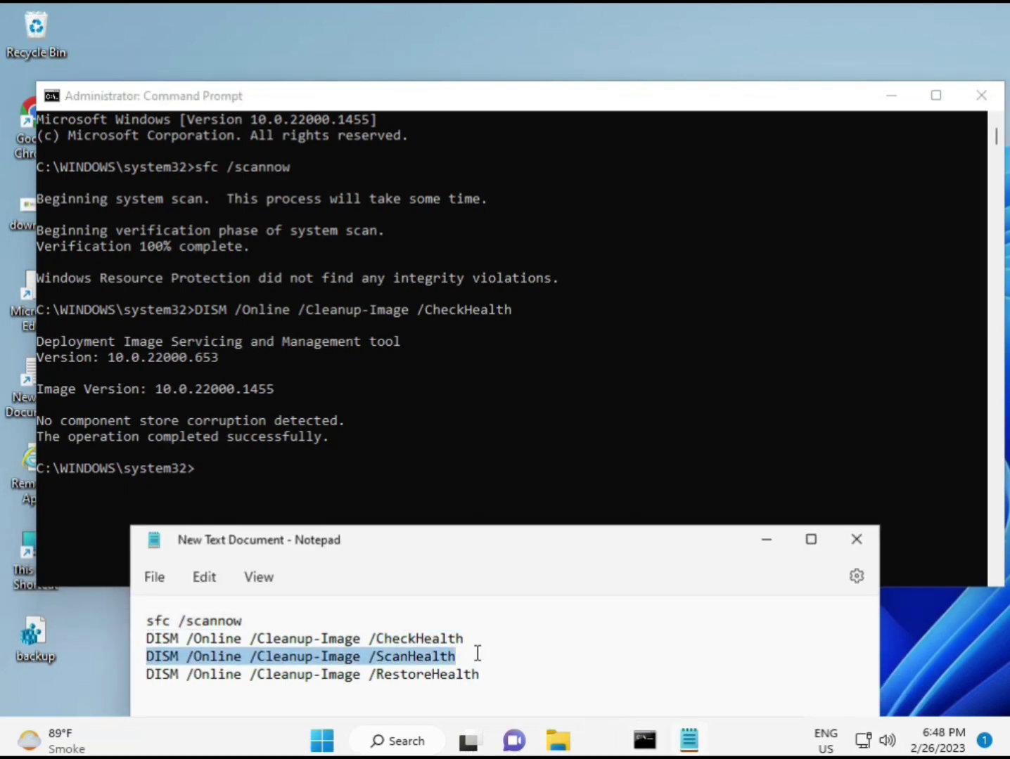
right_click(441, 658)
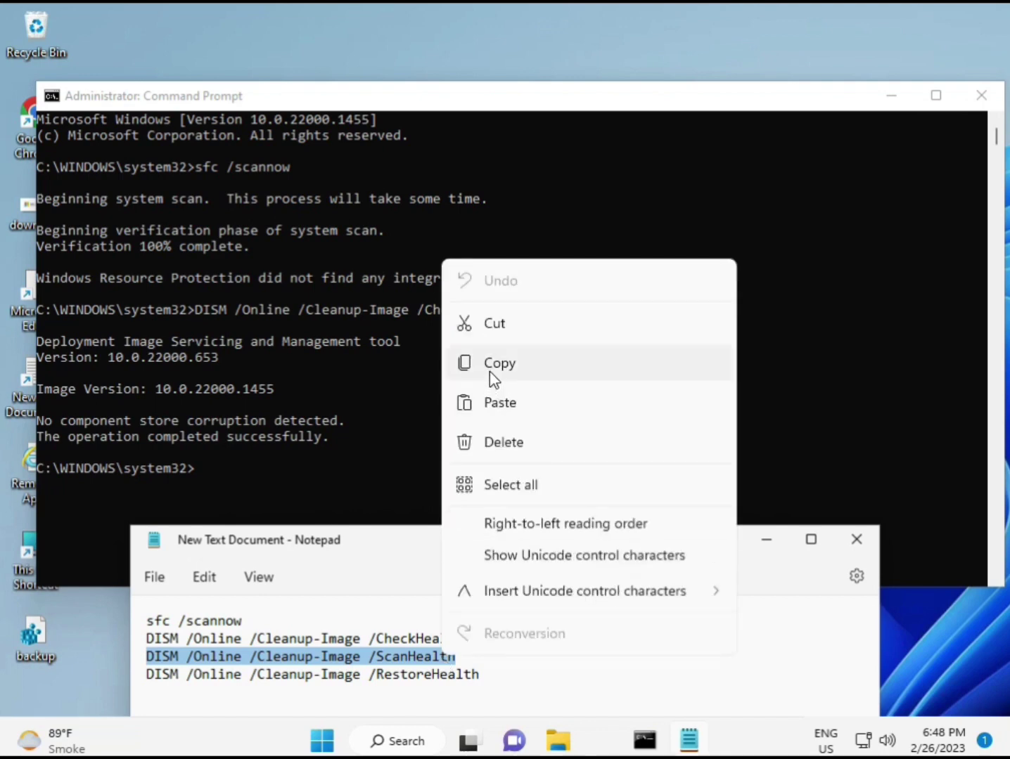
left_click(490, 371)
left_click(236, 480)
left_click(200, 468)
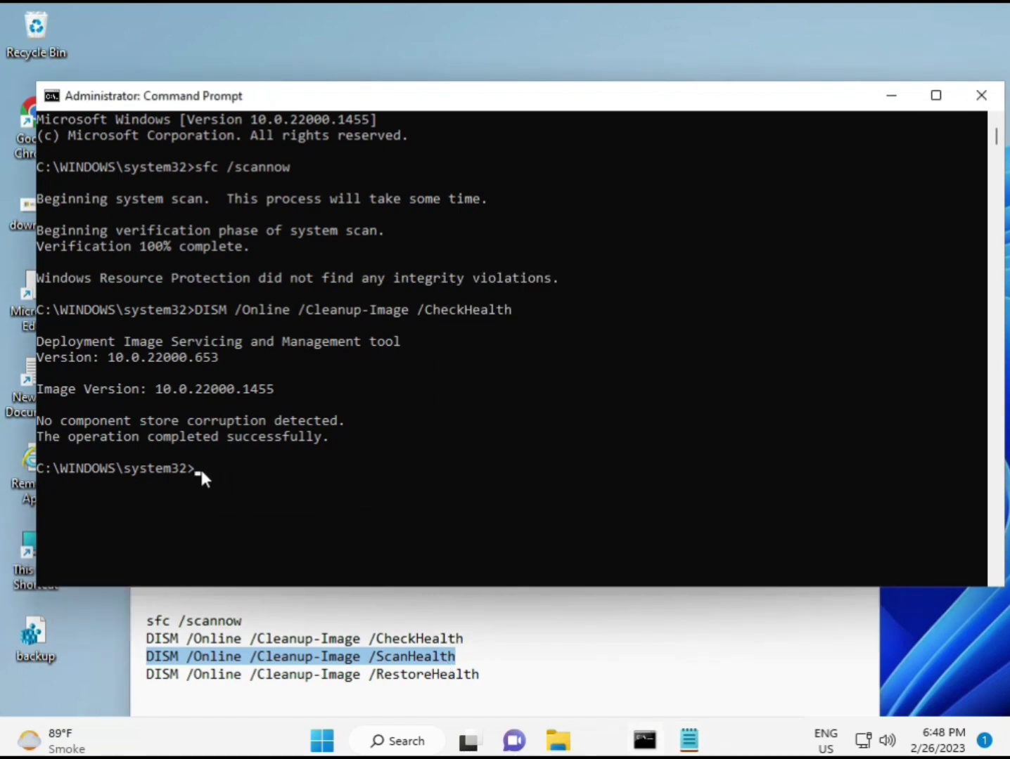
right_click(200, 466)
key("Return")
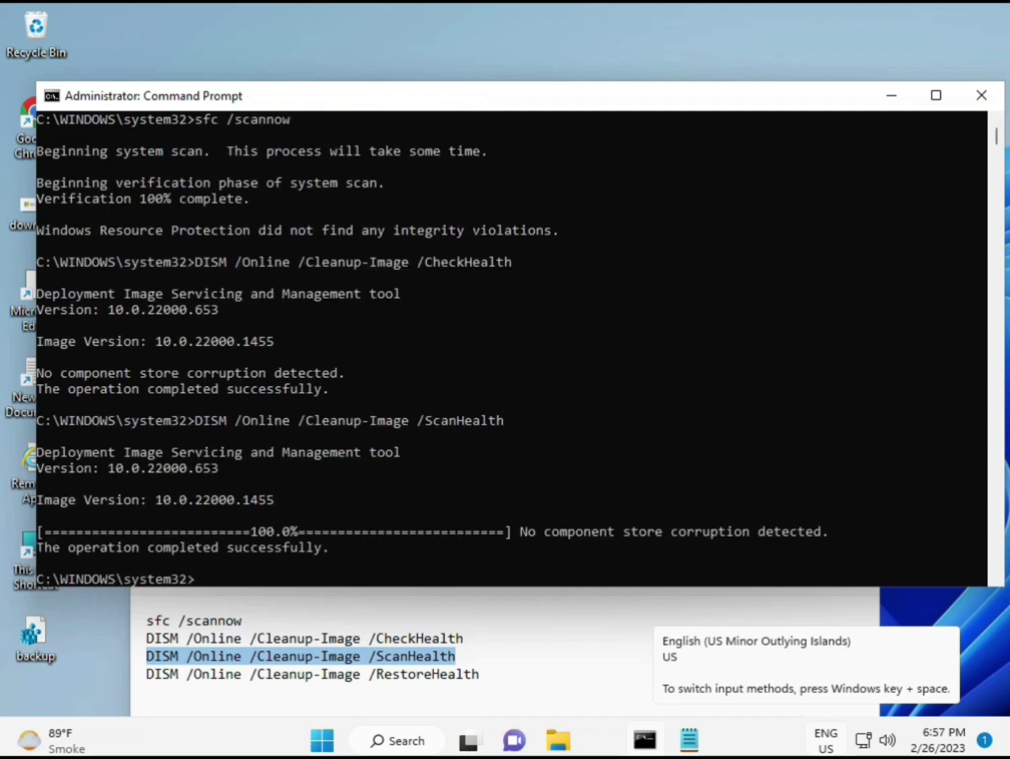
Copy DISM /Online /Cleanup-Image /RestoreHealth from the Notepad document and paste it at the command prompt
left_click_drag(227, 550, 329, 546)
left_click(239, 676)
triple_click(239, 677)
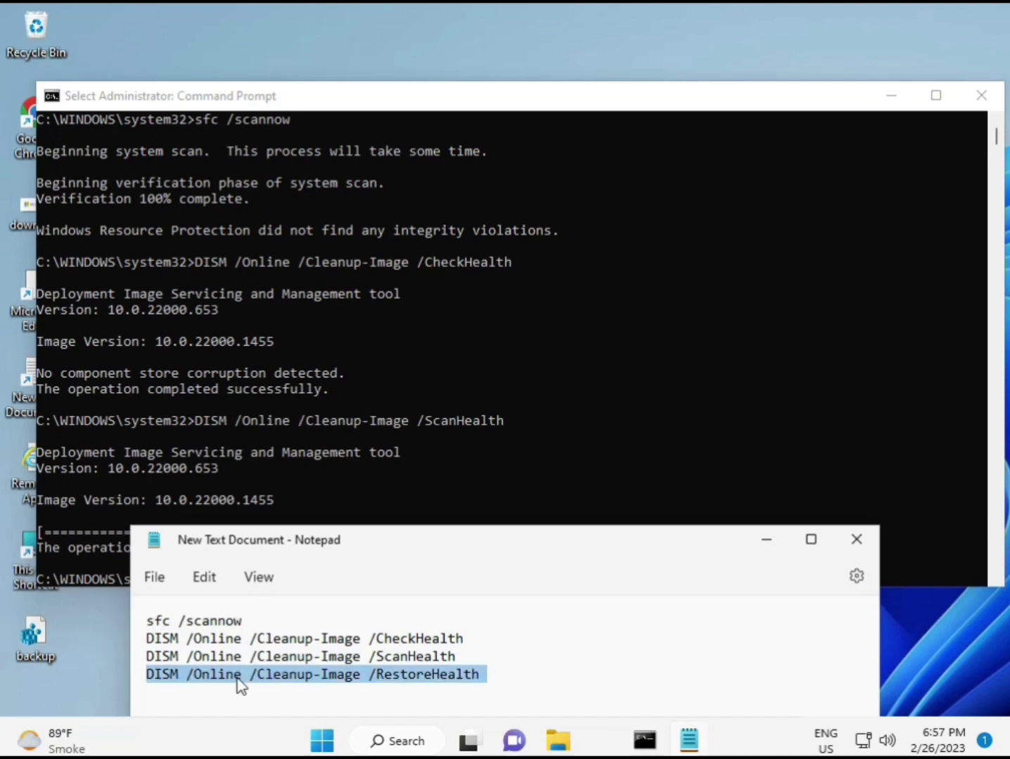
right_click(236, 679)
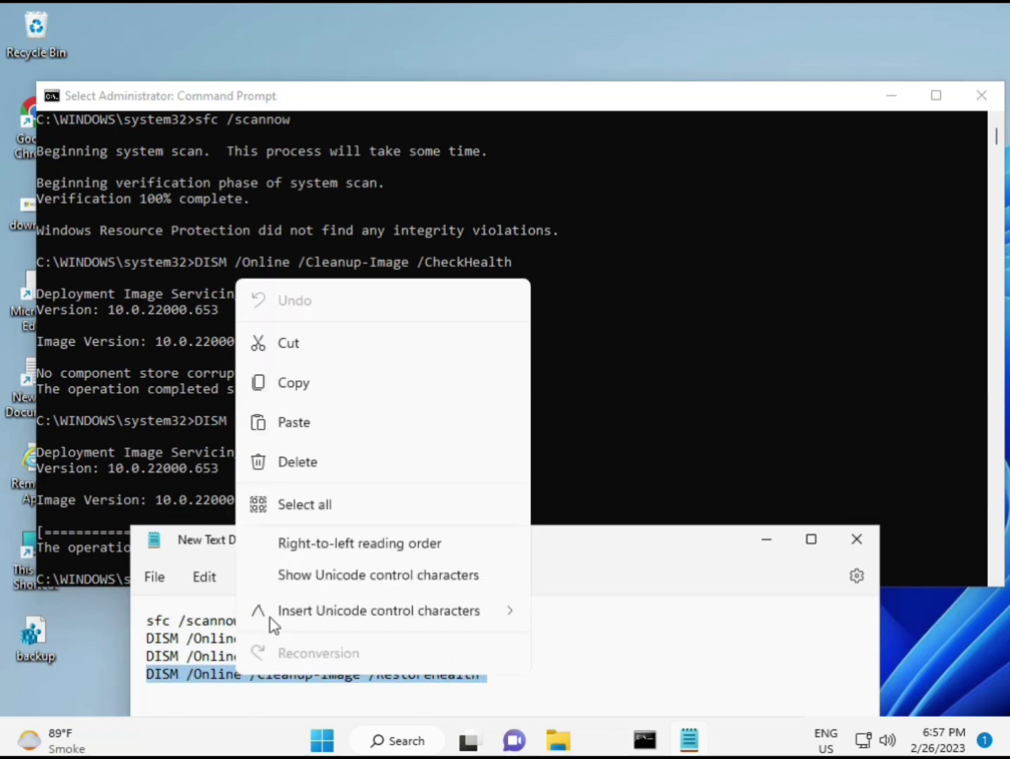
left_click(297, 385)
left_click(281, 513)
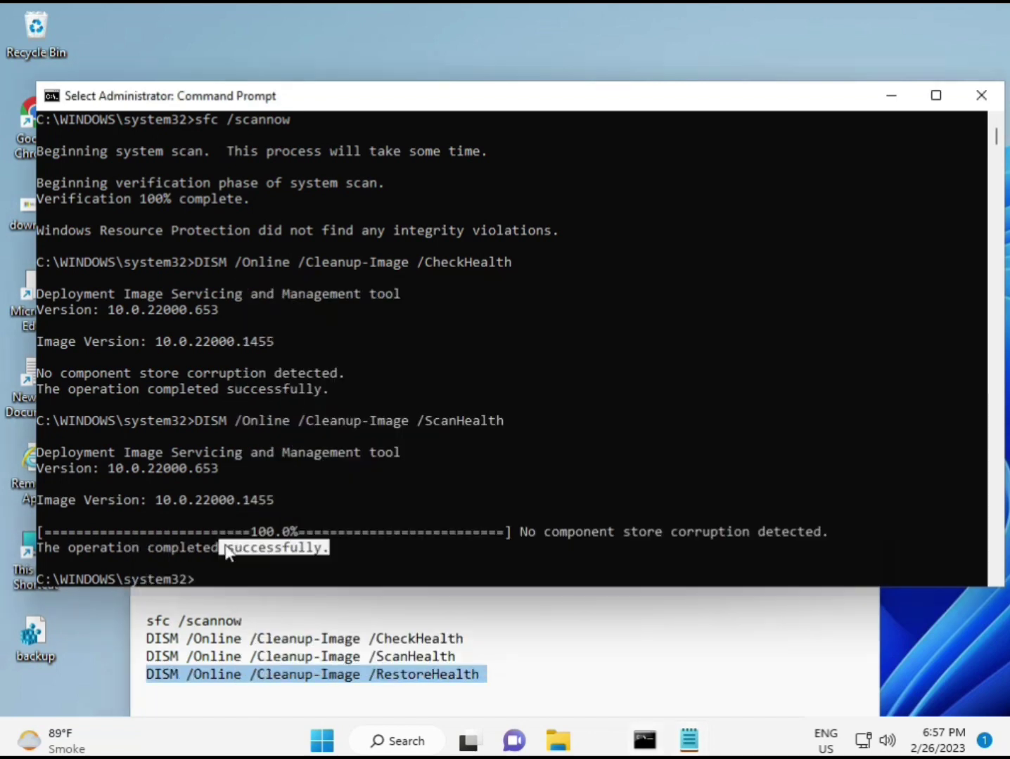
left_click(199, 583)
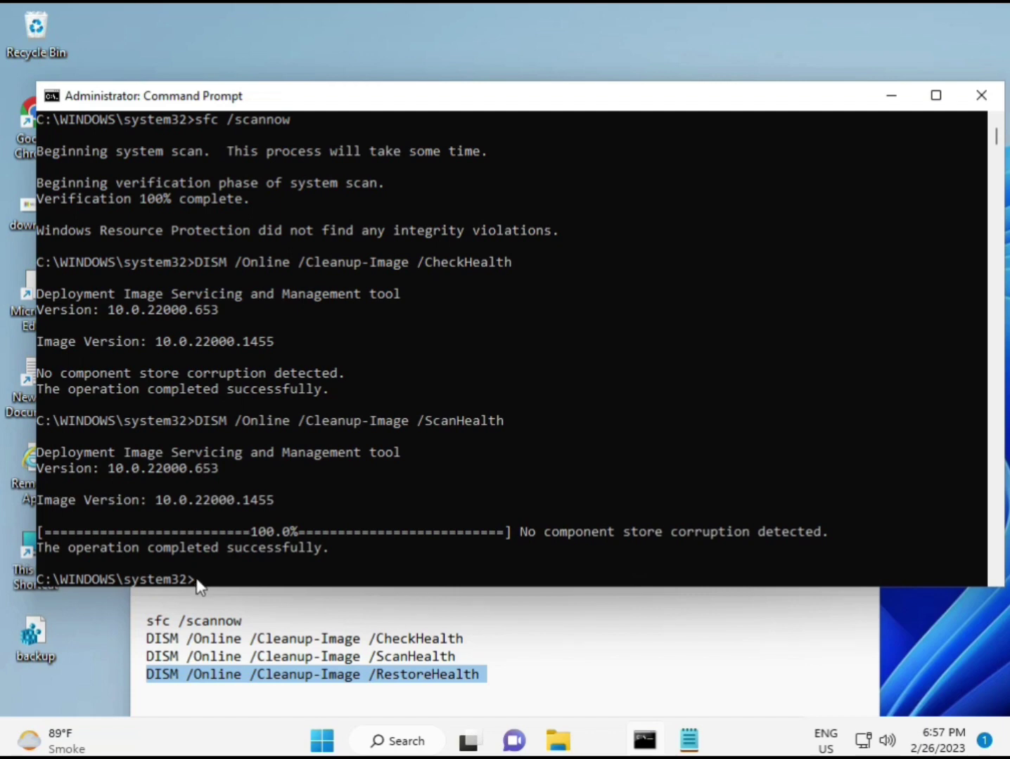
left_click(199, 583)
key("ctrl+v")
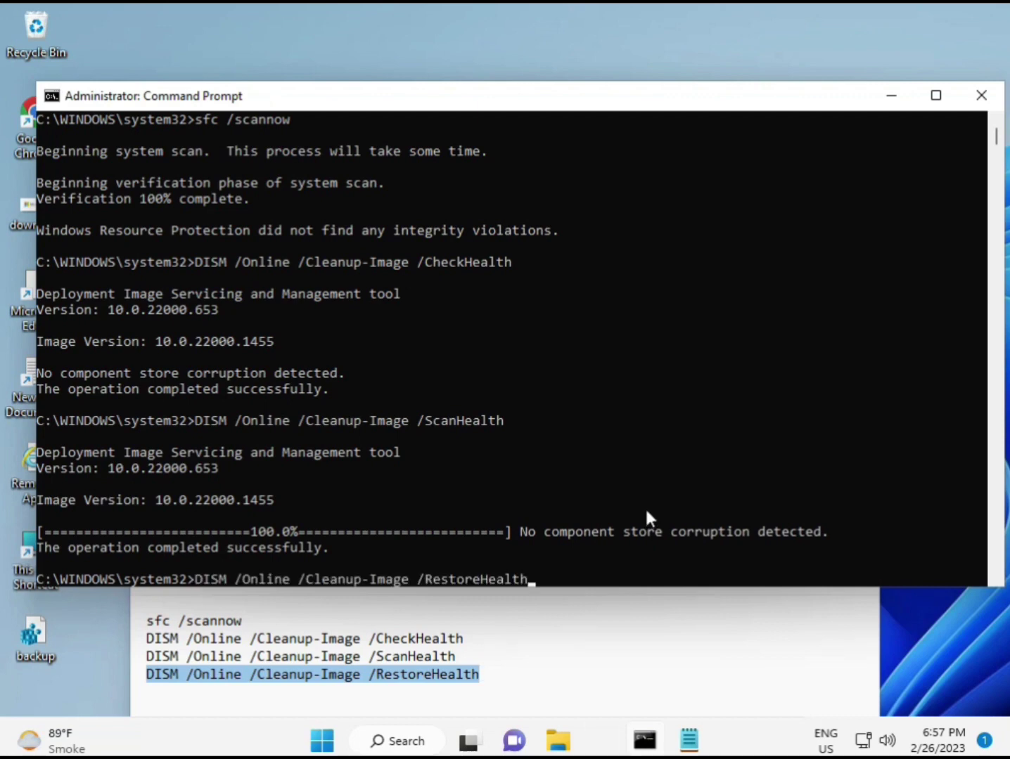
Execute the pasted DISM RestoreHealth command to repair the Windows image
scroll(644, 507, "down", 9)
scroll(599, 478, "up", 9)
left_click_drag(997, 141, 940, 170)
left_click(199, 295)
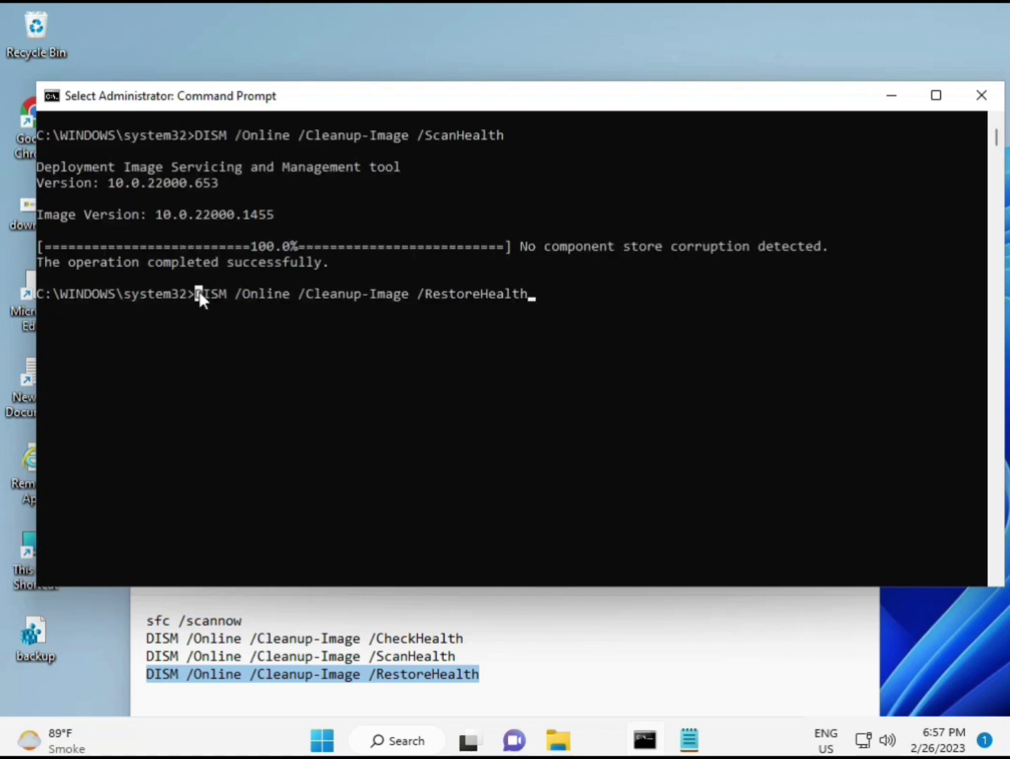
key("Escape")
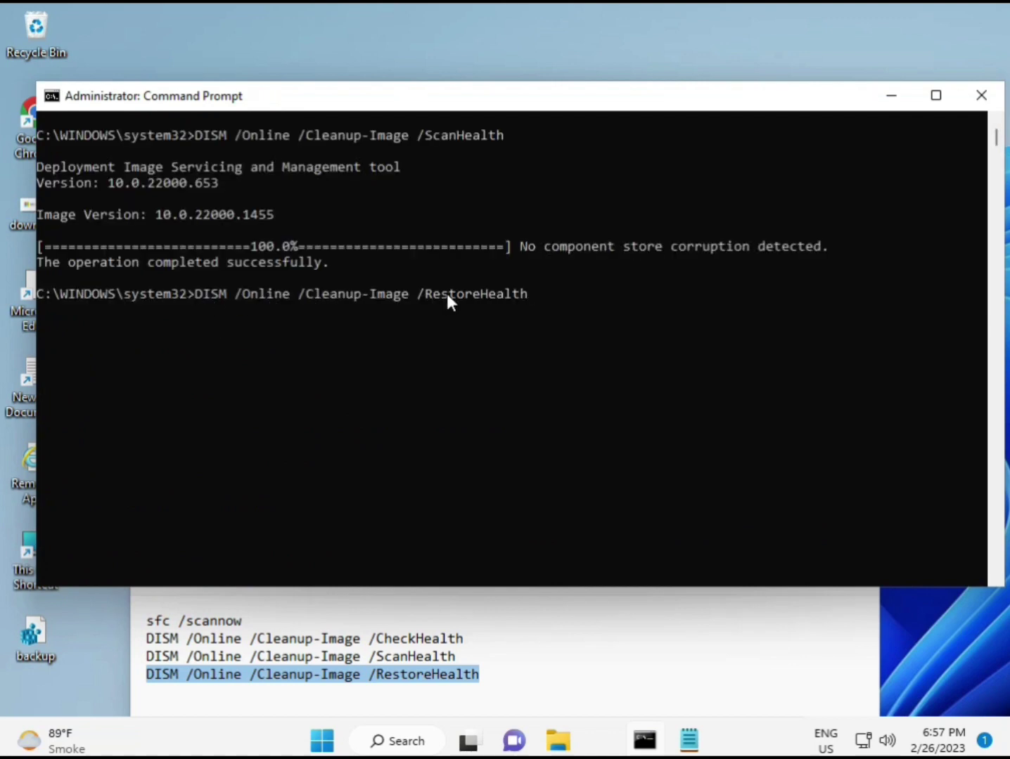
key("Return")
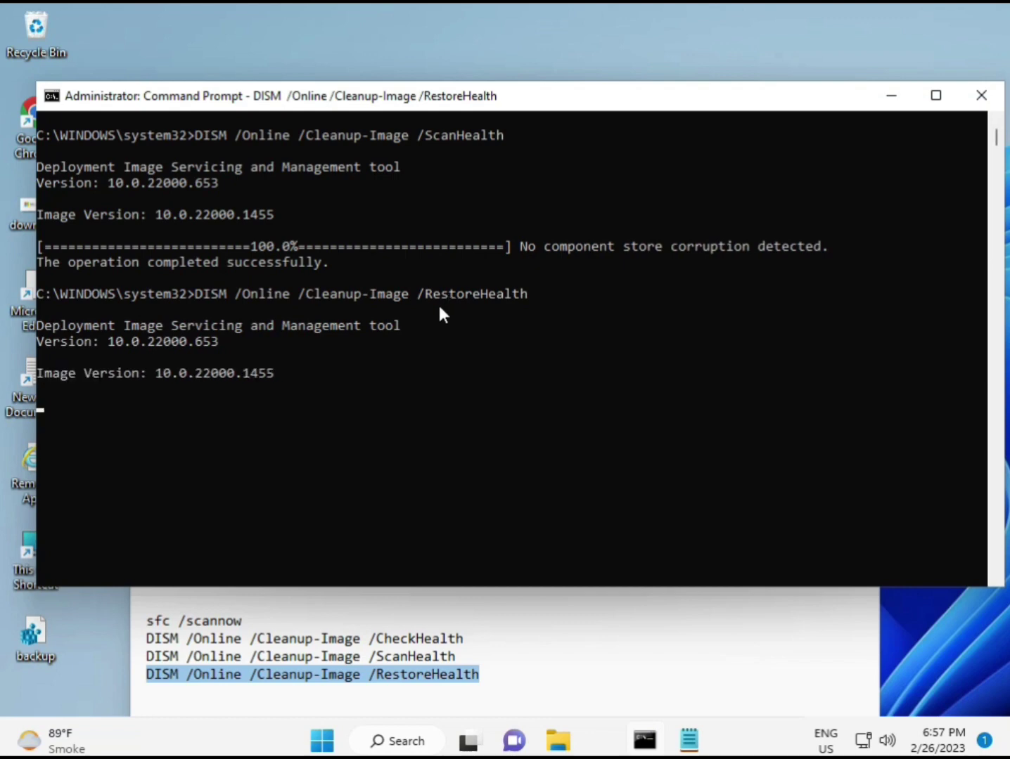